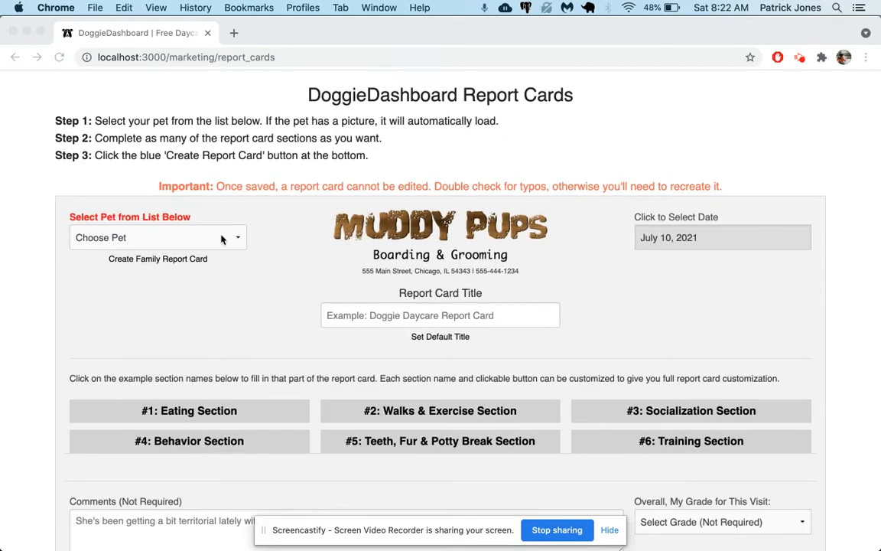
# Step: Select the pet Aardvark from the pet list
pyautogui.click(223, 239)
pyautogui.click(222, 239)
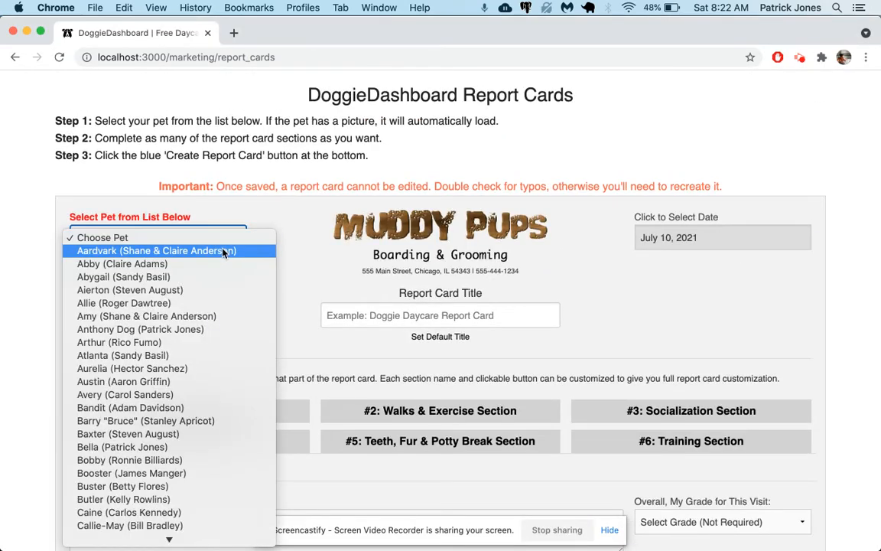
pyautogui.click(224, 252)
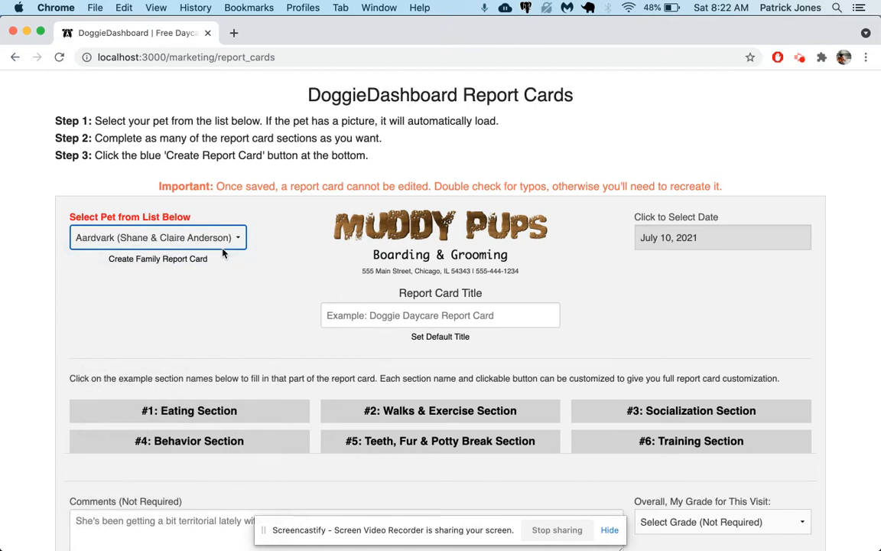
# Step: Enter the report card title "Doggie Daycare Report Card"
pyautogui.click(403, 315)
pyautogui.write('Do')
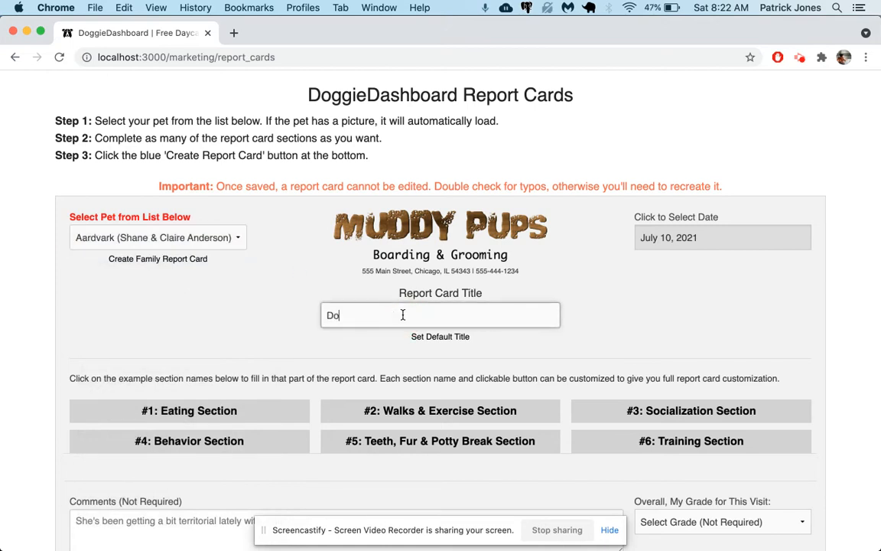
pyautogui.write('ggie Daycare Report Card')
pyautogui.click(660, 292)
pyautogui.scroll(-5, 661, 293)
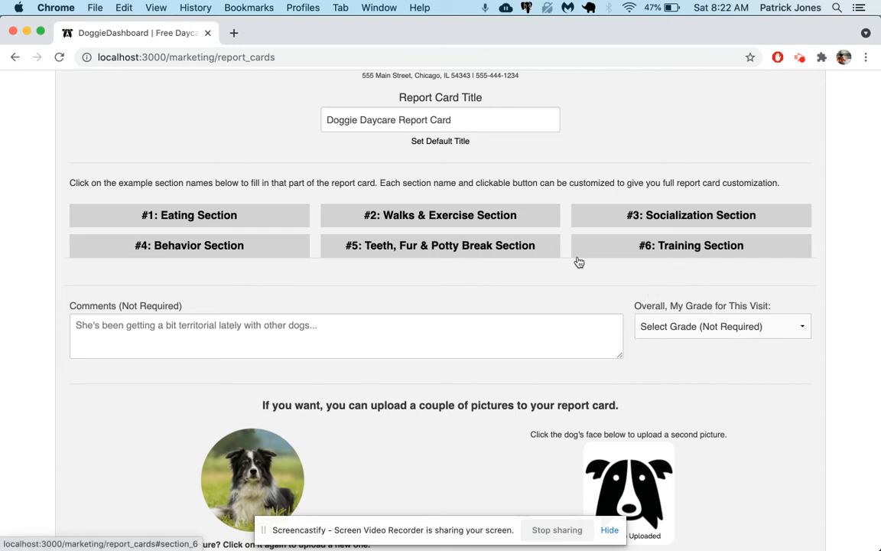
# Step: Open the Eating section and write "Baxter had a big bowl of food at 9am." in its text area
pyautogui.click(202, 214)
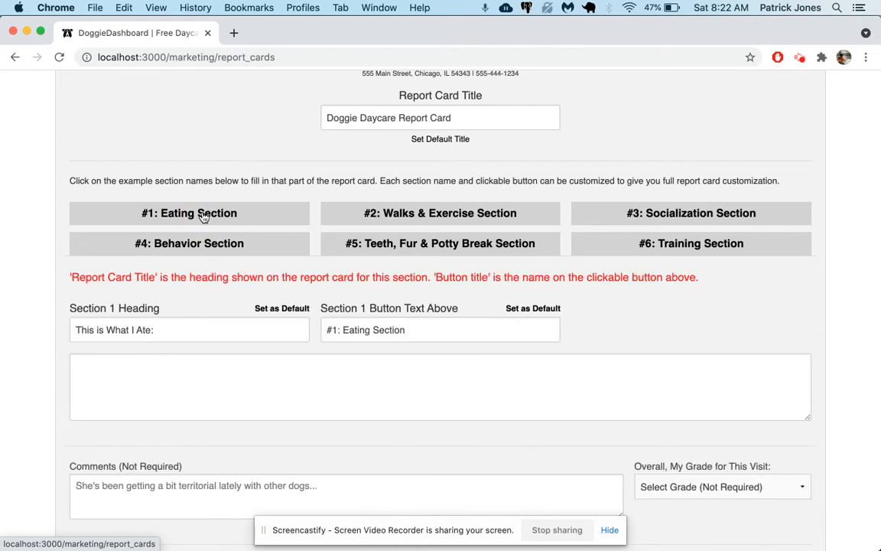
pyautogui.moveTo(79, 330); pyautogui.dragTo(158, 330)
pyautogui.click(154, 364)
pyautogui.write('Baxter had a big bowl of food at 9a')
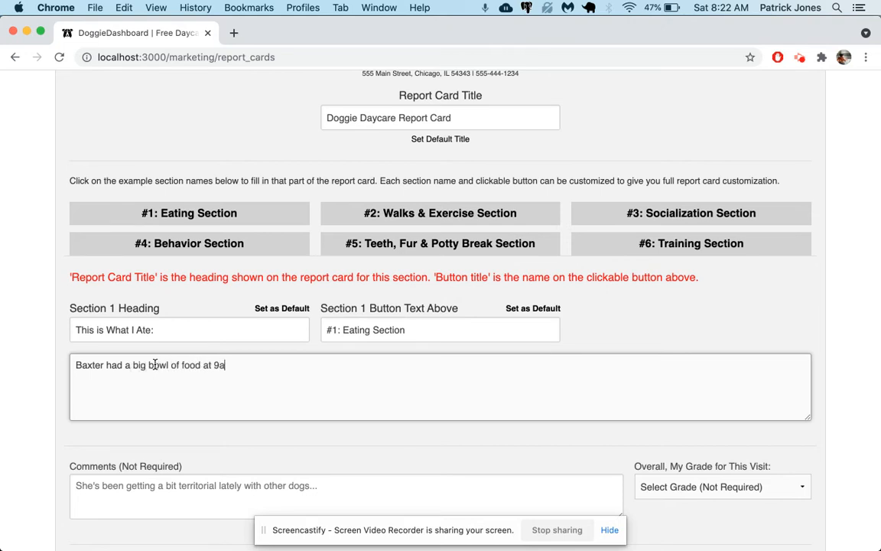
# Step: Enter the comment "He's doing really well and enjoys daycare."
pyautogui.scroll(-3, 138, 486)
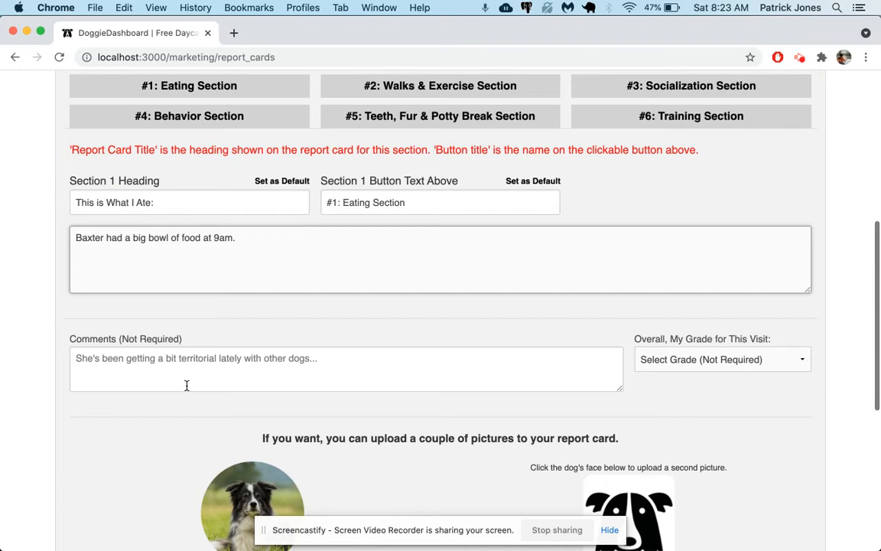
pyautogui.click(189, 380)
pyautogui.write('She')
pyautogui.press('BackSpace')
pyautogui.press('BackSpace')
pyautogui.press('BackSpace')
pyautogui.write("He's doig")
pyautogui.press('BackSpace')
pyautogui.write('ng relaly we')
pyautogui.press('BackSpace')
pyautogui.press('BackSpace')
pyautogui.press('BackSpace')
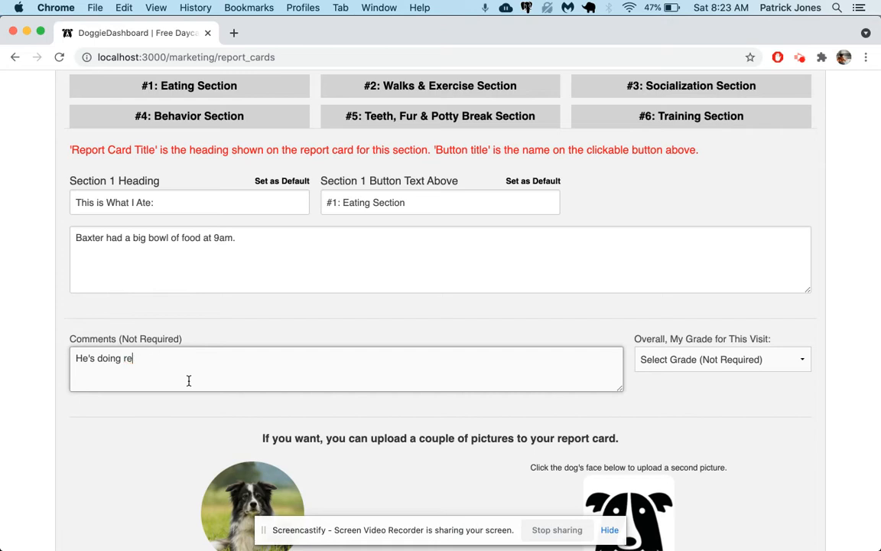
pyautogui.write('well and enjoys daycare.')
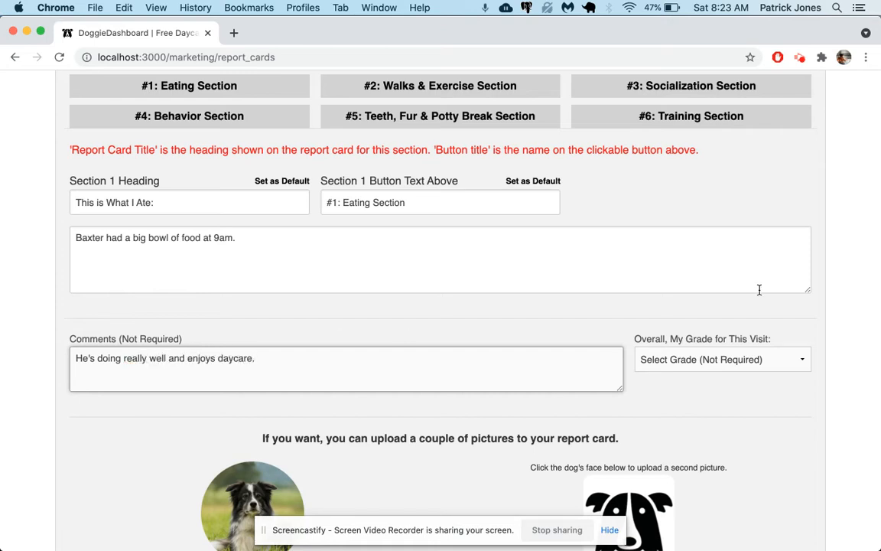
# Step: Set the overall grade for this visit to A+
pyautogui.click(722, 358)
pyautogui.click(709, 374)
# Step: Enter the farewell message "Thank you for your business. Please leave us a review on Facebook!"
pyautogui.scroll(-5, 503, 424)
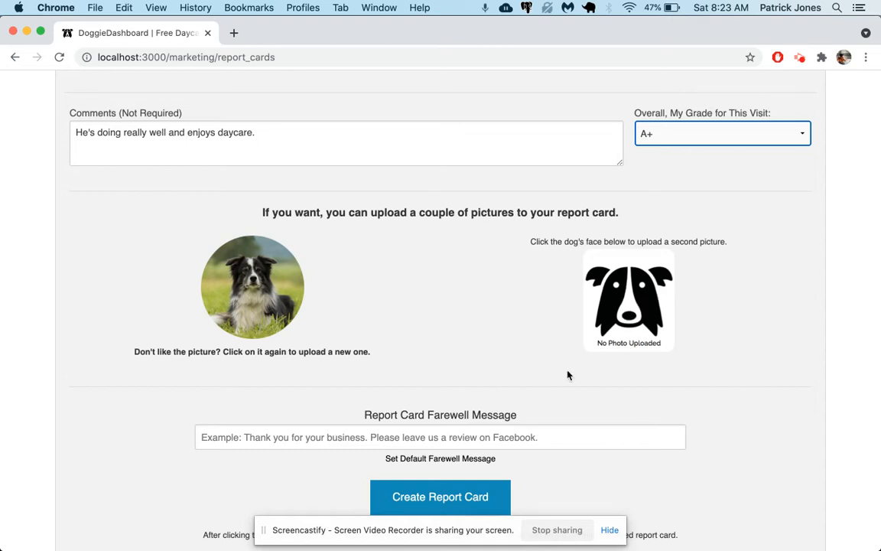
pyautogui.scroll(-2, 535, 406)
pyautogui.click(415, 359)
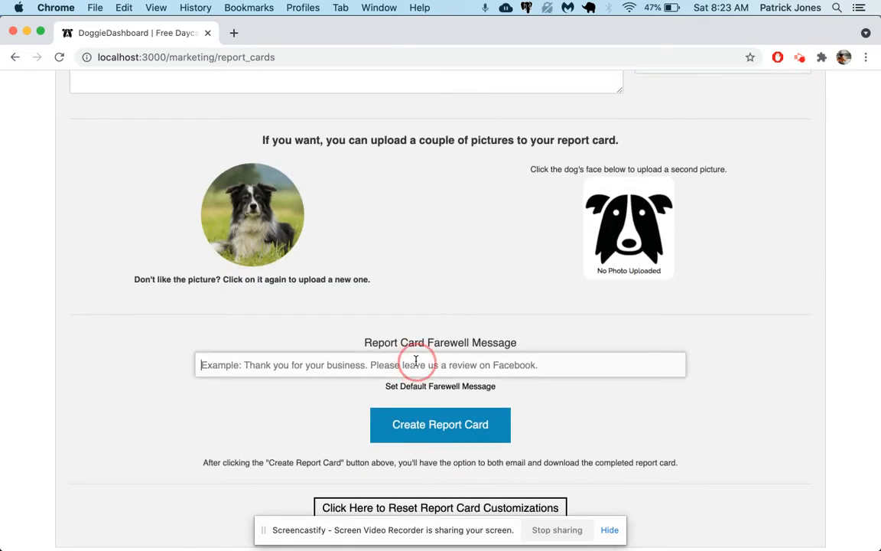
pyautogui.write('T')
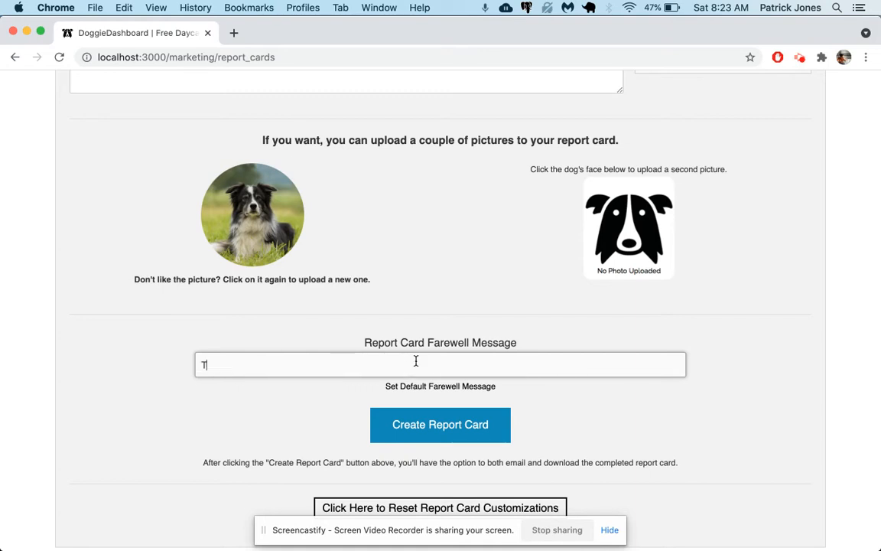
pyautogui.write('hank you for your business.')
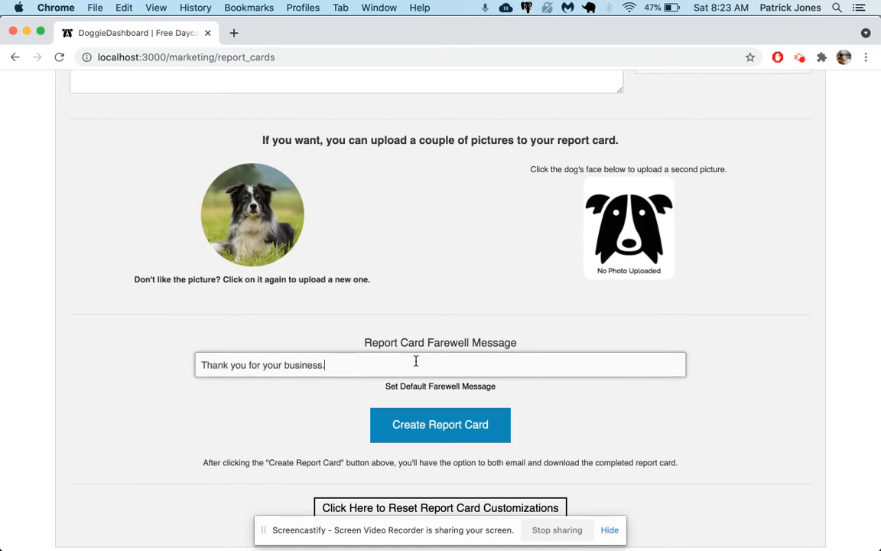
pyautogui.write(' Please leave us')
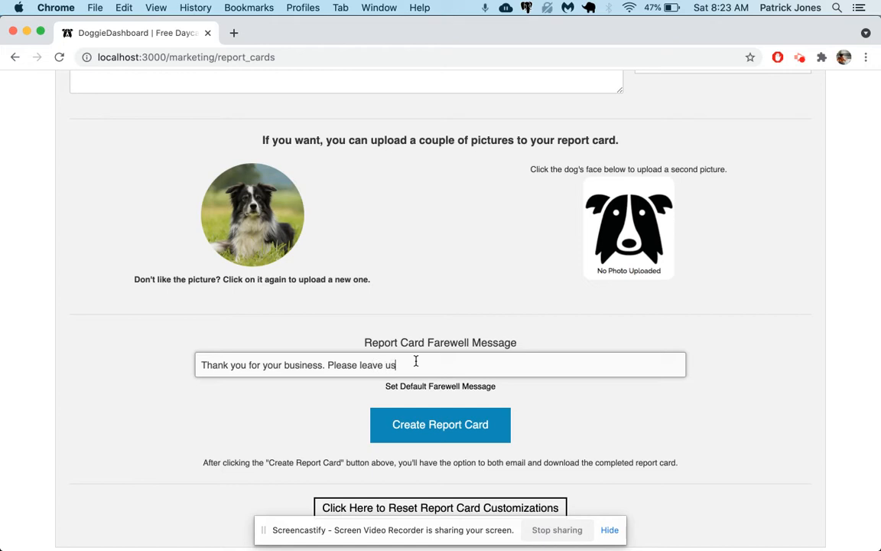
pyautogui.write(' a review on Facbeook!')
pyautogui.press('Left')
pyautogui.press('Left')
pyautogui.press('Left')
pyautogui.press('Delete')
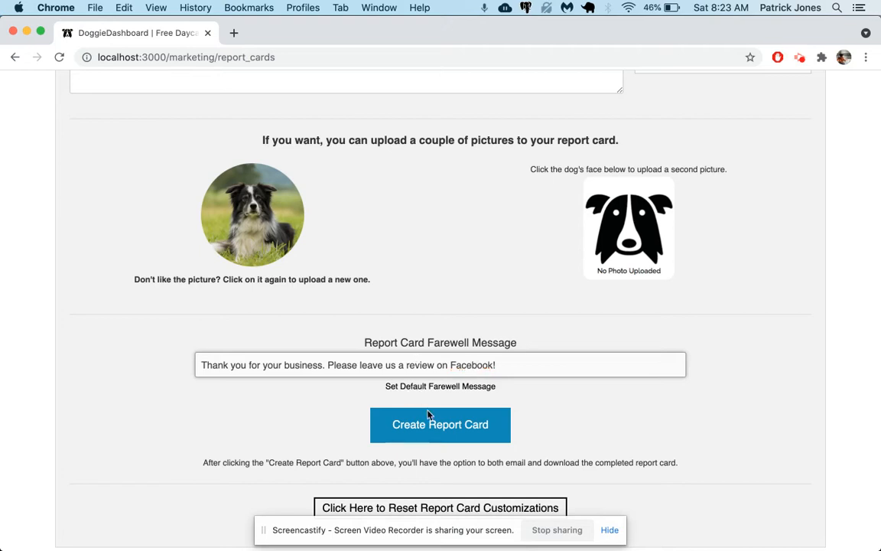
# Step: Create the report card and close the upload notice
pyautogui.click(438, 429)
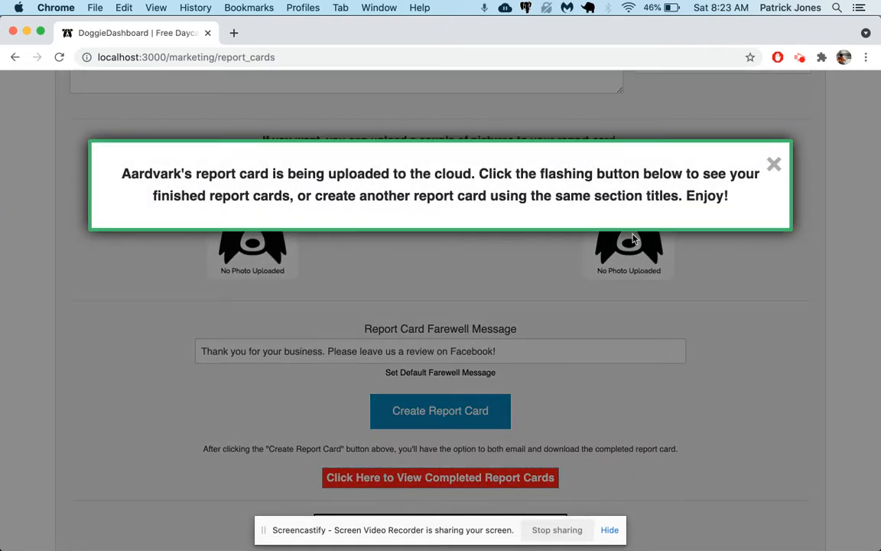
pyautogui.click(774, 165)
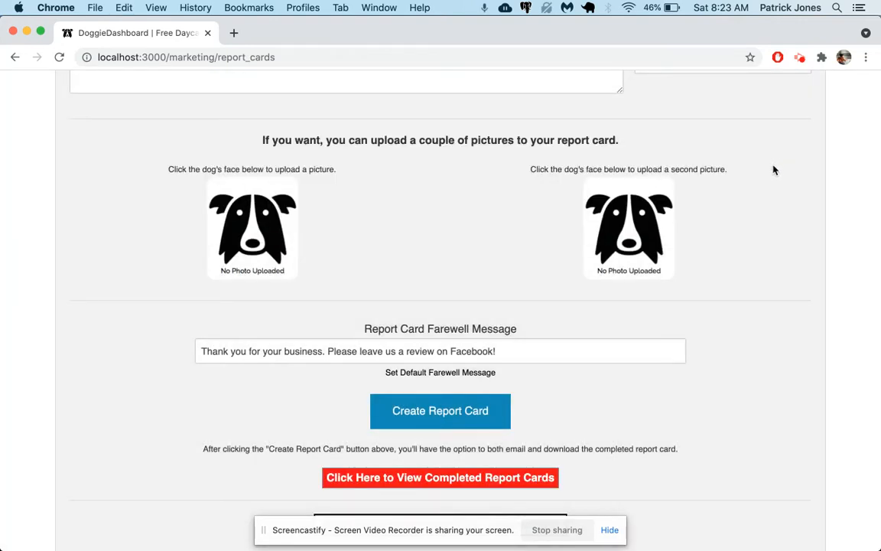
# Step: Reload the form page and open the saved report cards list
pyautogui.press('super+r')
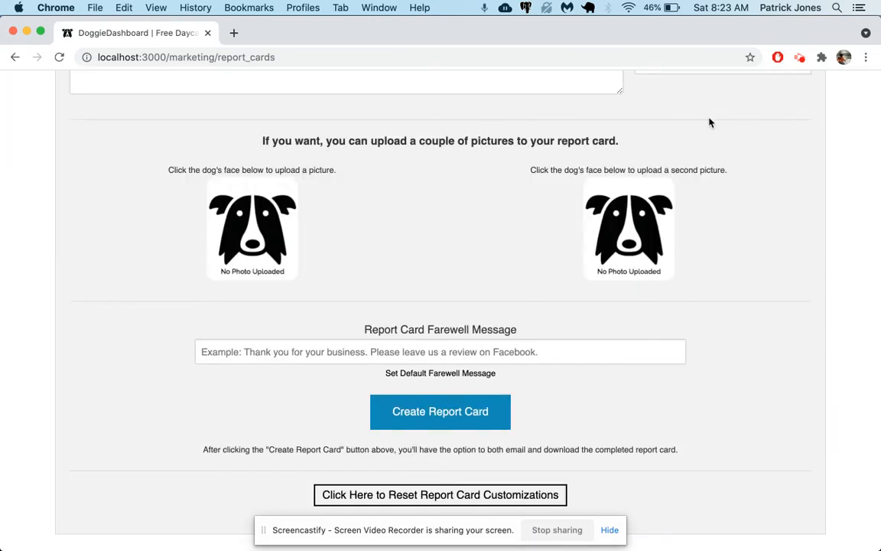
pyautogui.scroll(15, 711, 122)
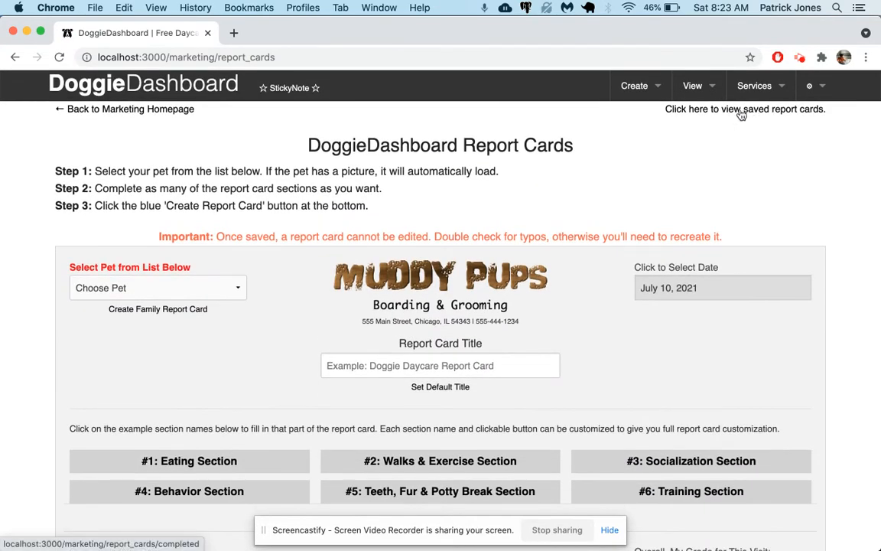
pyautogui.click(743, 112)
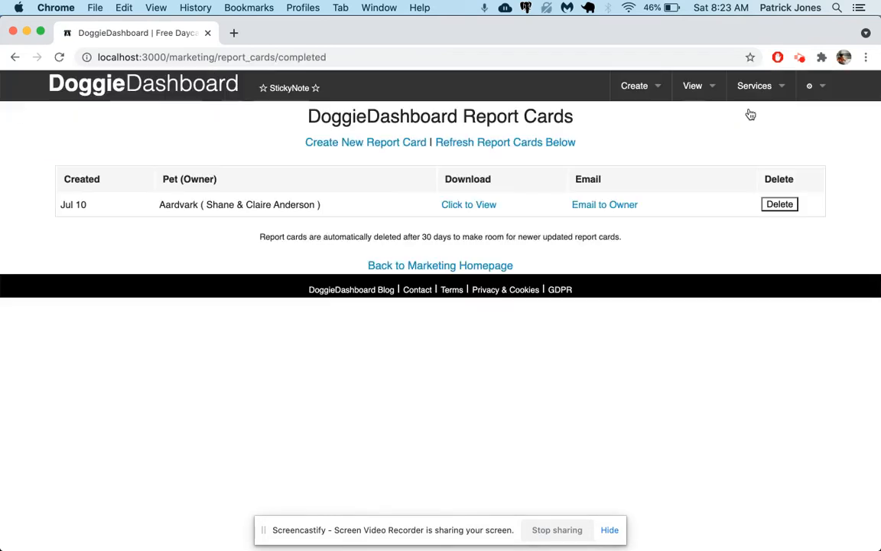
# Step: Open Aardvark's report card PDF and review its title, sections, comments and farewell message
pyautogui.click(469, 207)
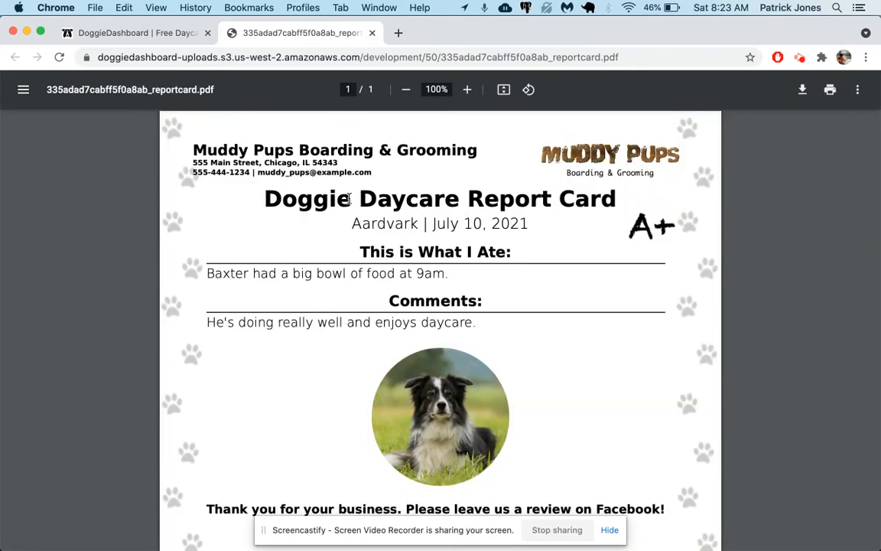
pyautogui.tripleClick(348, 198)
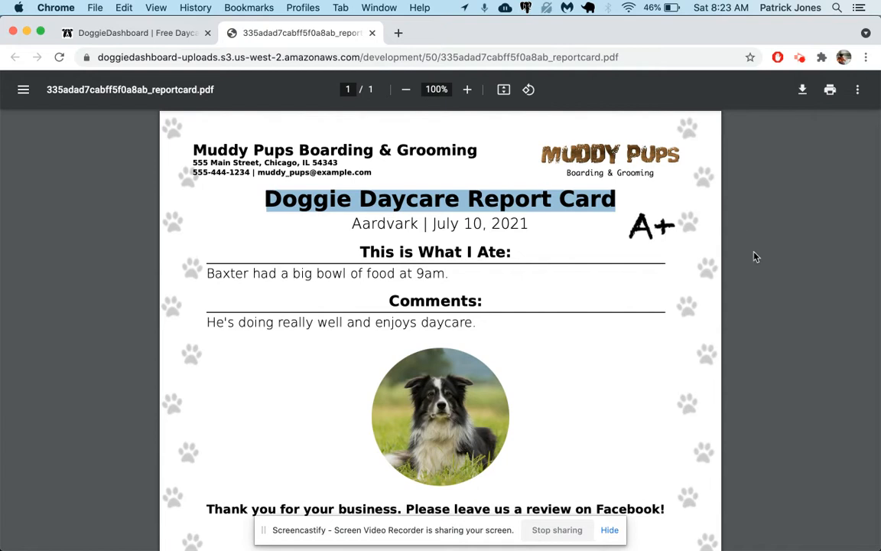
pyautogui.scroll(-3, 755, 256)
pyautogui.click(544, 235)
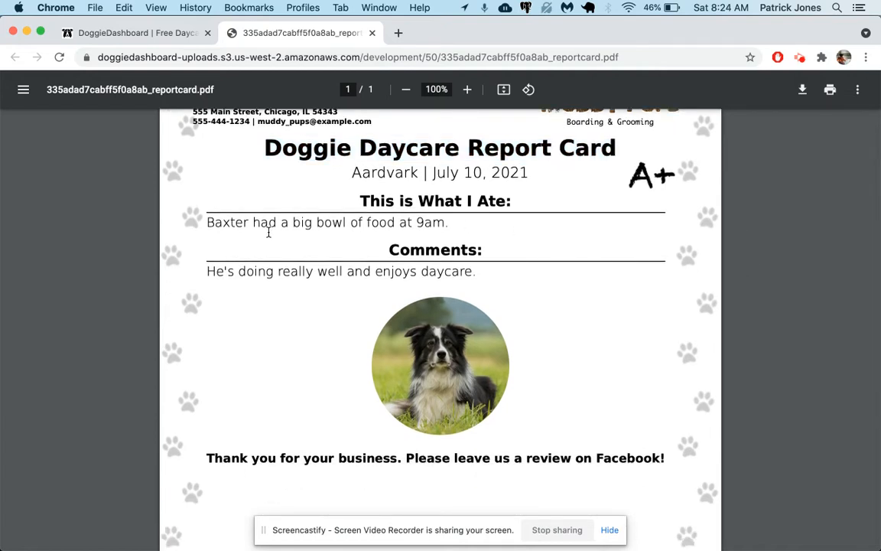
pyautogui.moveTo(222, 223); pyautogui.dragTo(445, 221)
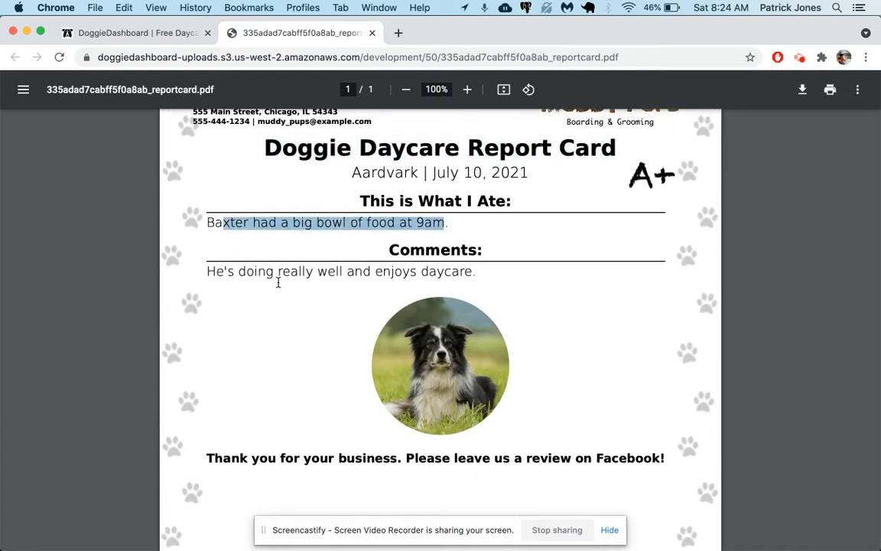
pyautogui.tripleClick(256, 272)
pyautogui.scroll(-3, 413, 446)
pyautogui.tripleClick(487, 413)
pyautogui.scroll(-5, 488, 413)
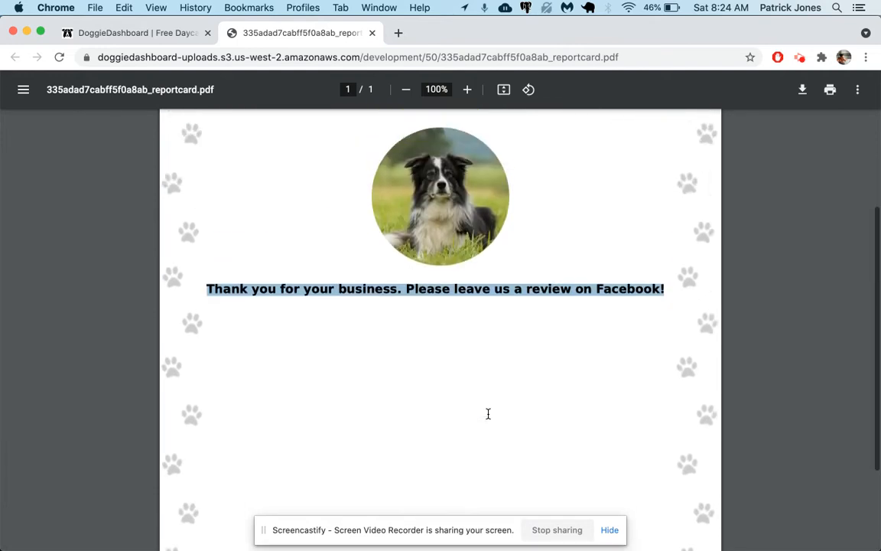
pyautogui.scroll(9, 488, 413)
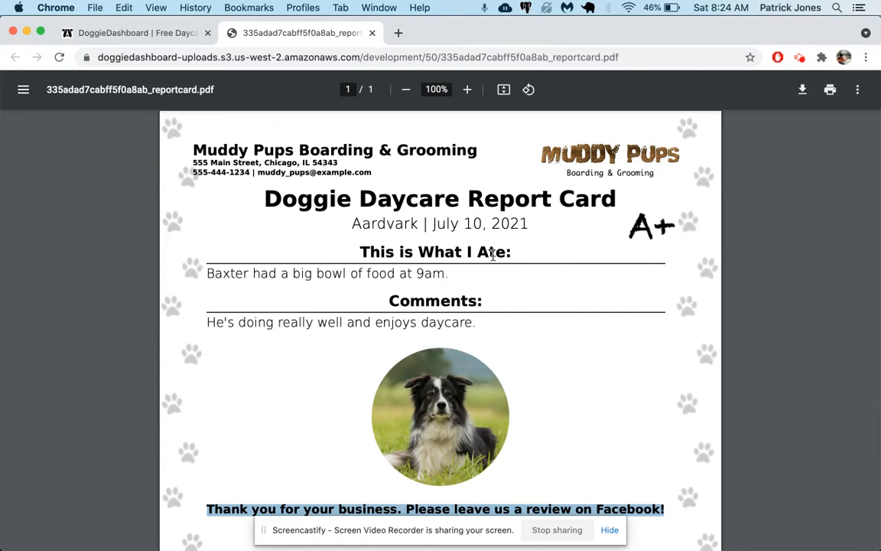
# Step: Close the PDF tab and delete the saved report card
pyautogui.click(373, 33)
pyautogui.click(782, 205)
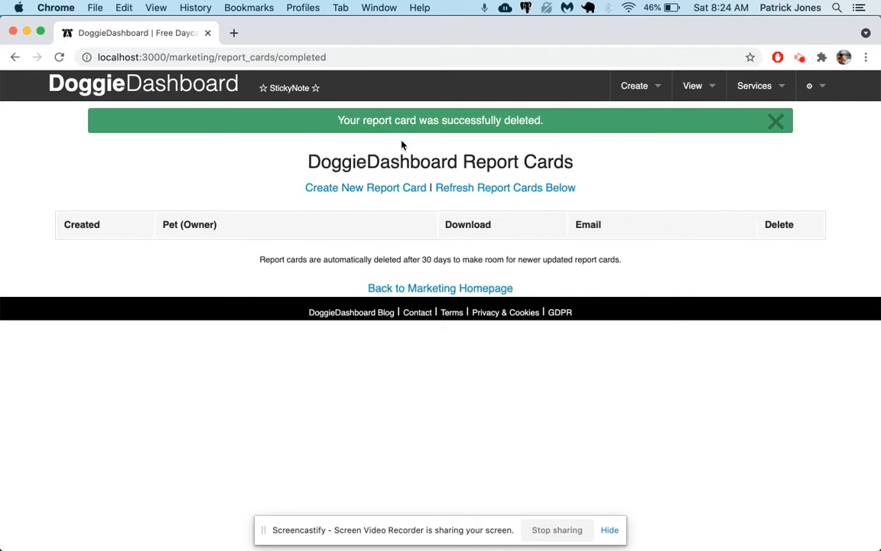
# Step: Start a new report card and save "Happy Times Dog Daycare Report Card" as the default title
pyautogui.click(399, 191)
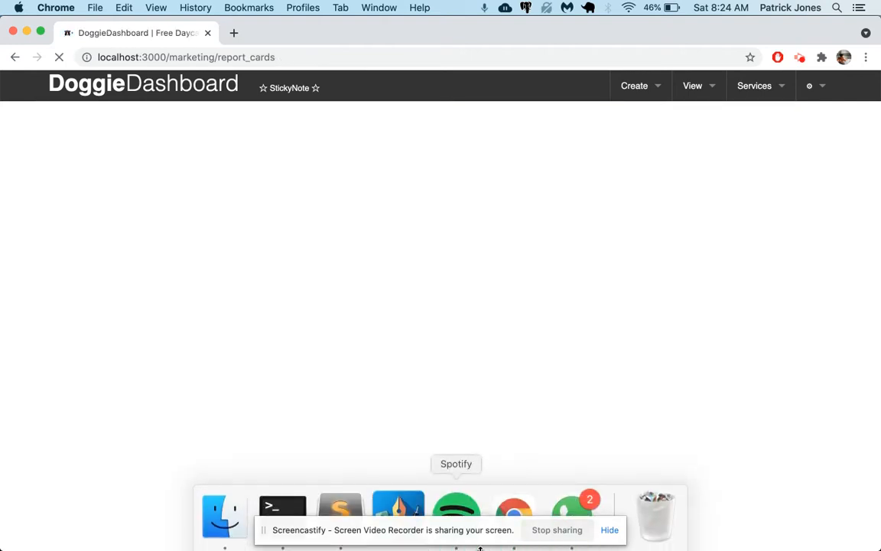
pyautogui.scroll(-1, 860, 176)
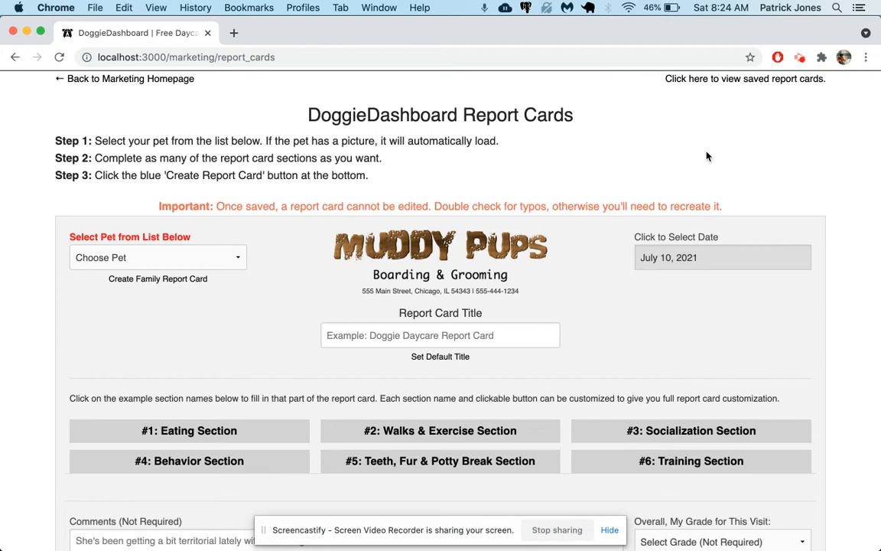
pyautogui.scroll(-1, 441, 334)
pyautogui.click(428, 305)
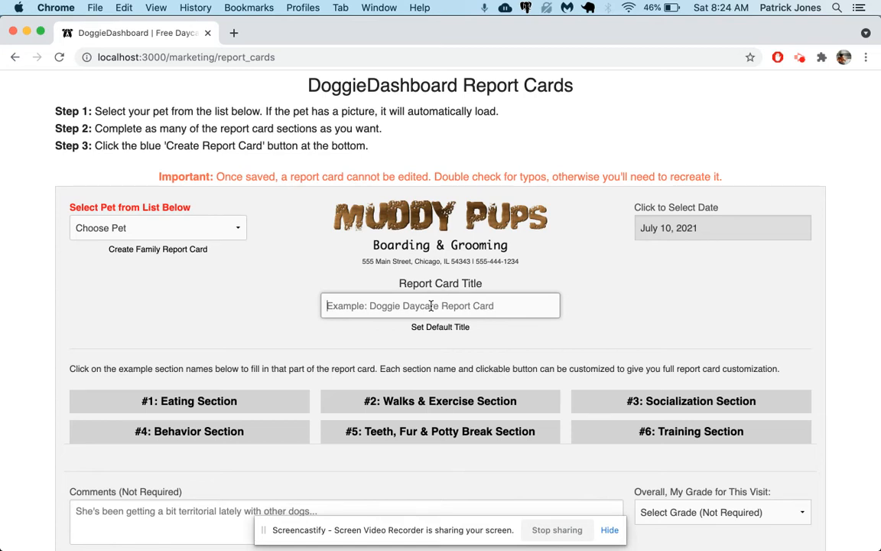
pyautogui.write('Happy')
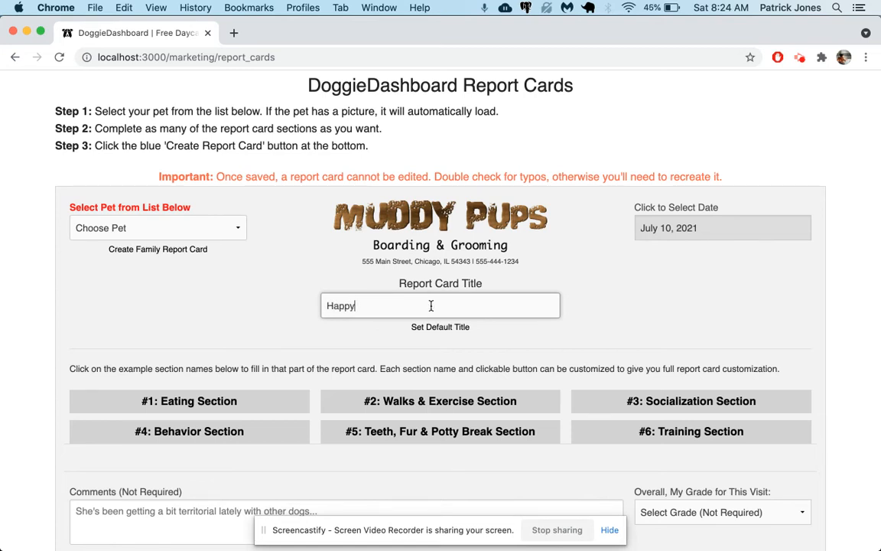
pyautogui.write(' Times Dog Daycare Re')
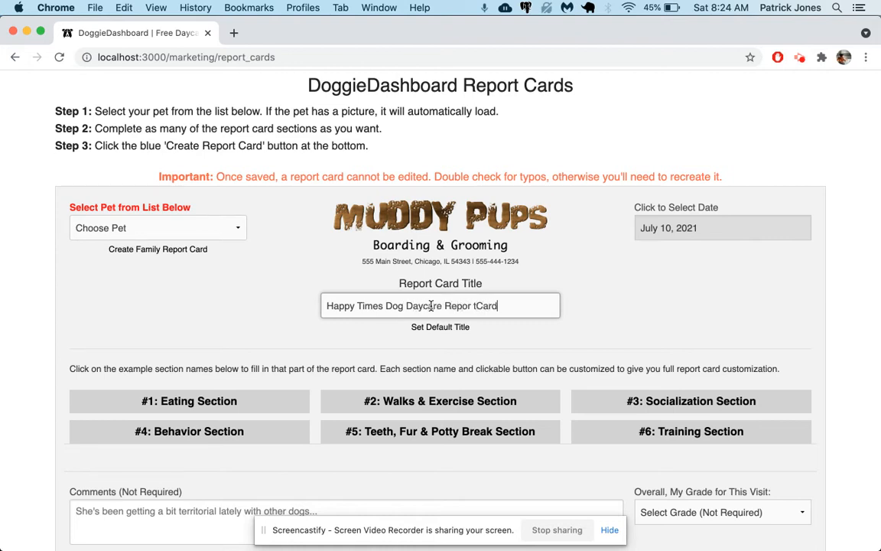
pyautogui.write('port Card')
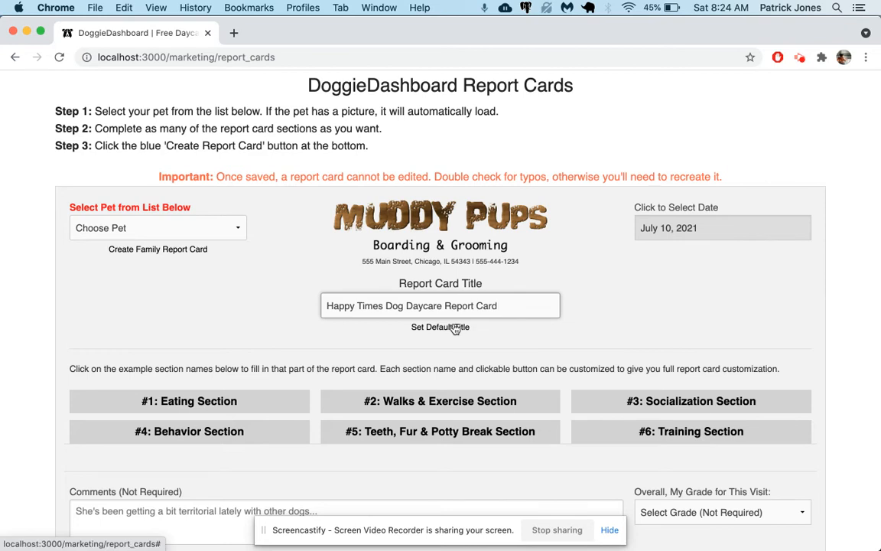
pyautogui.click(455, 327)
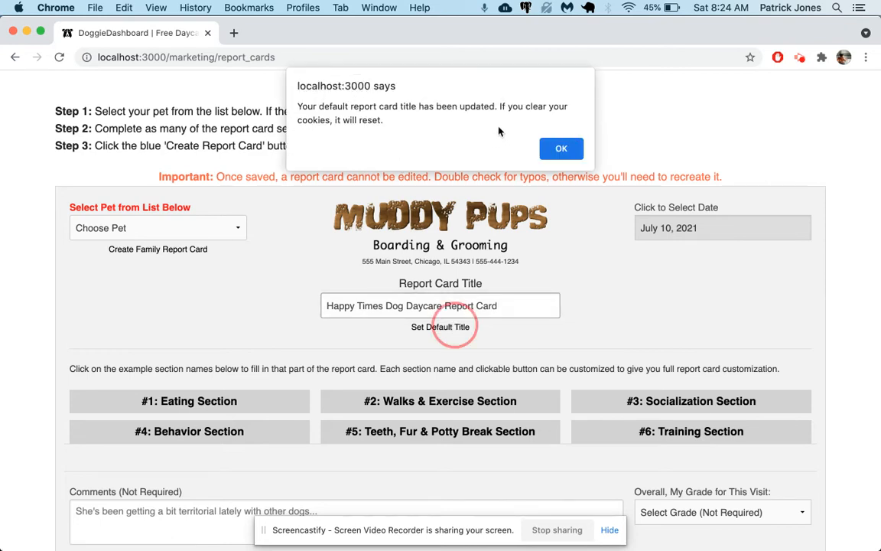
pyautogui.click(561, 148)
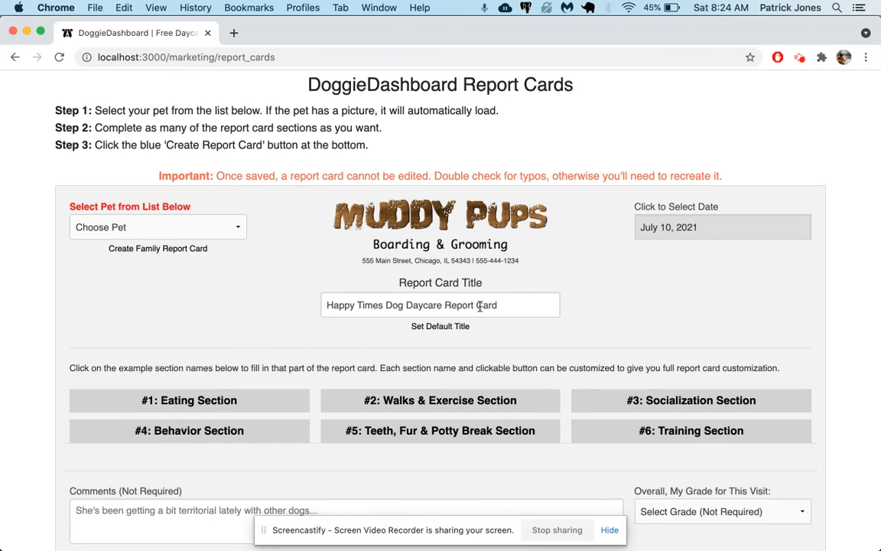
# Step: Enter "Thank you so much. Please leave us a review on Facebook" as the farewell message and save it as the default
pyautogui.scroll(-5, 481, 311)
pyautogui.scroll(-5, 480, 311)
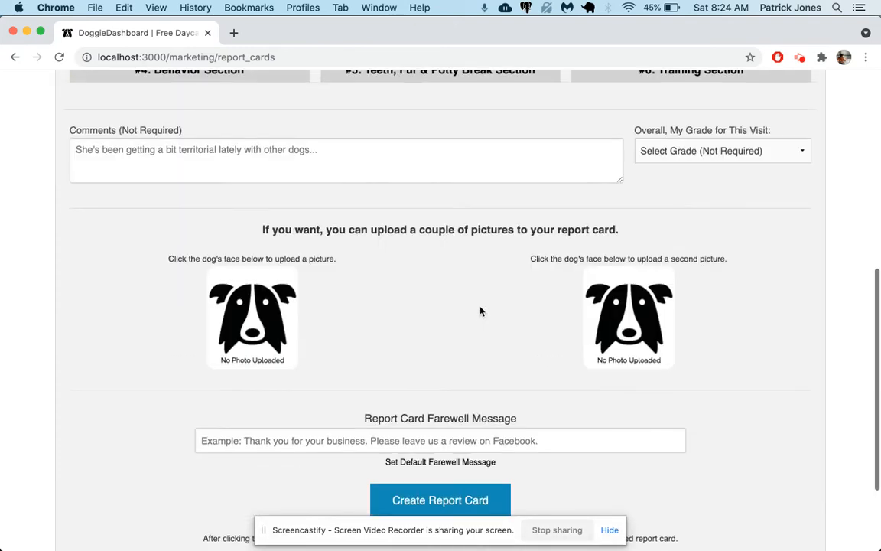
pyautogui.click(339, 438)
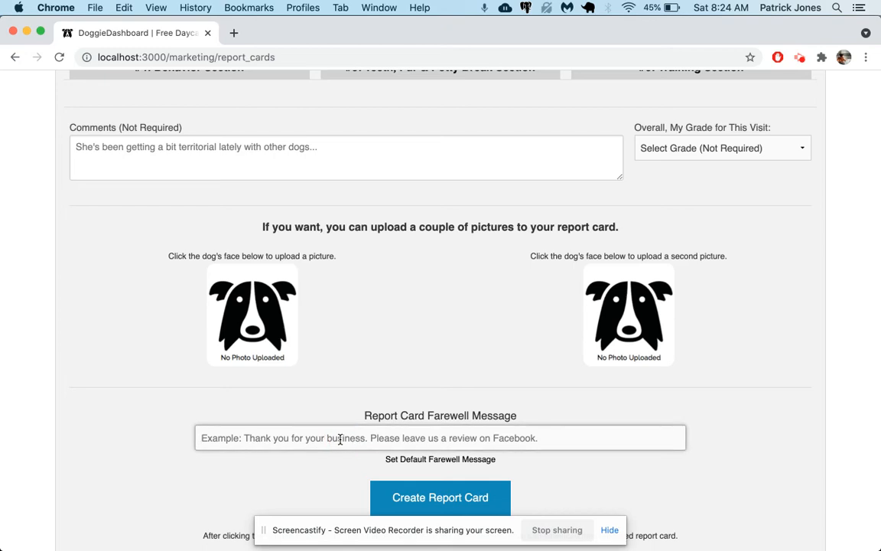
pyautogui.write('Thank you so much. Please leave us a review on Facebook!')
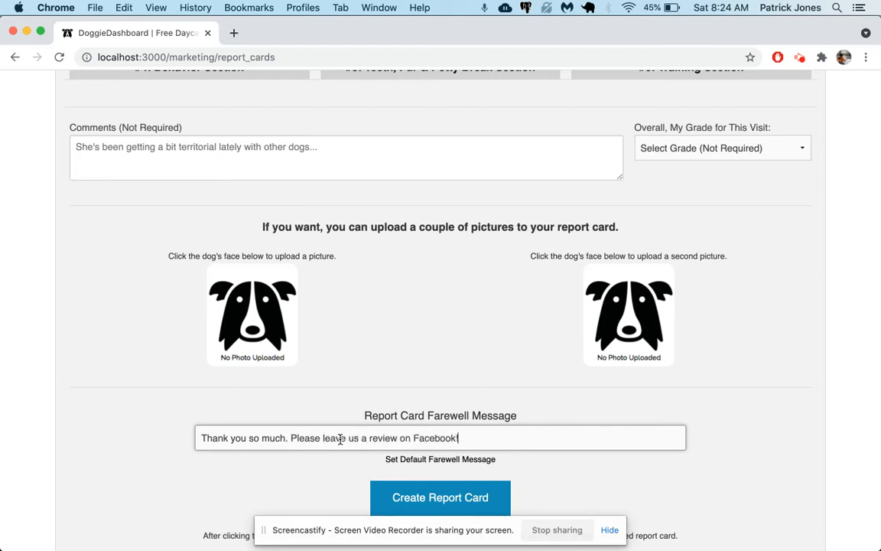
pyautogui.click(444, 459)
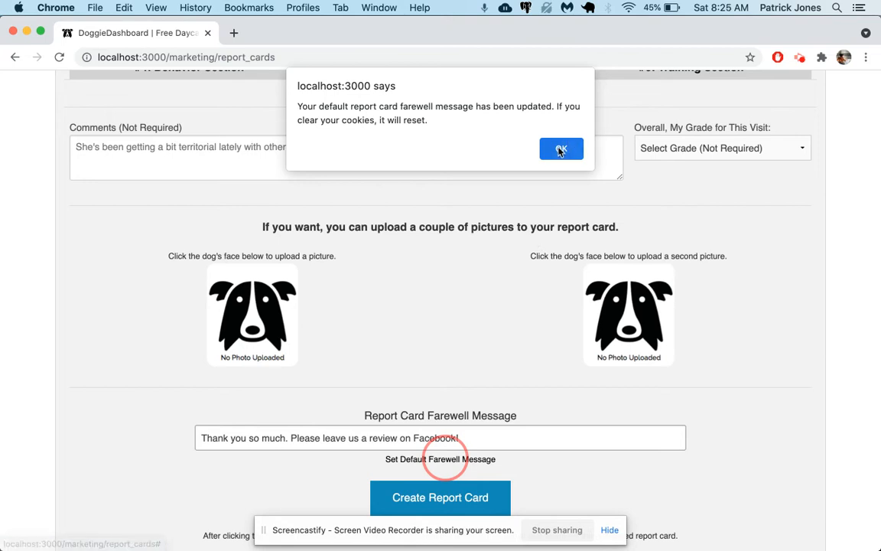
pyautogui.click(560, 150)
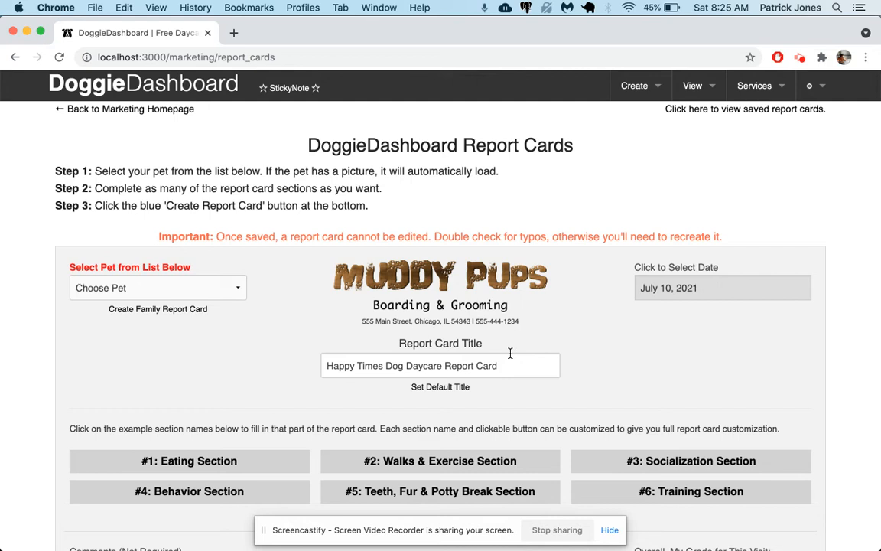
# Step: Open the Eating section and set its button text to "Leash Work" as the default
pyautogui.scroll(-10, 510, 353)
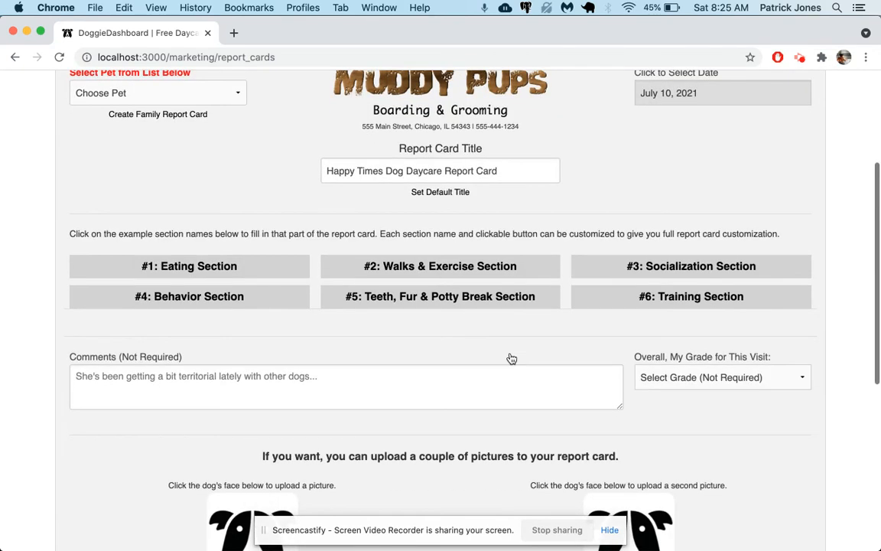
pyautogui.scroll(10, 510, 358)
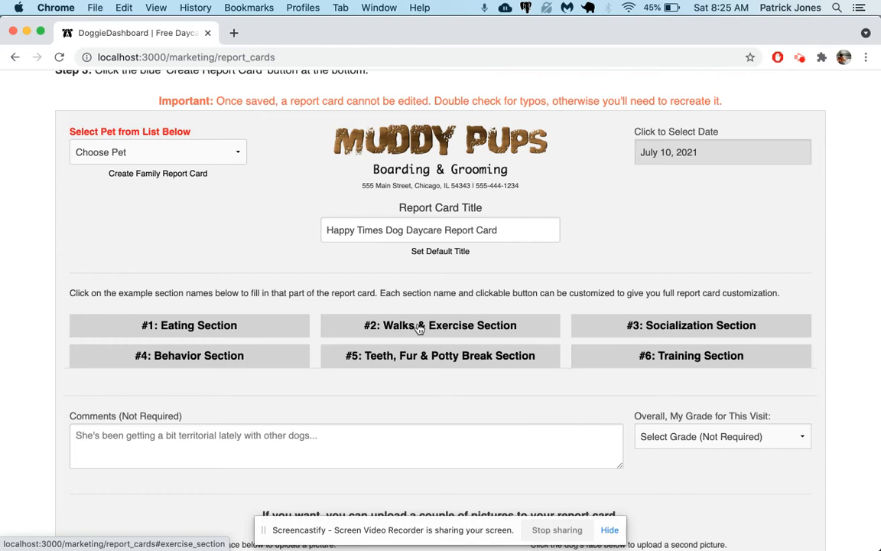
pyautogui.scroll(-1, 321, 299)
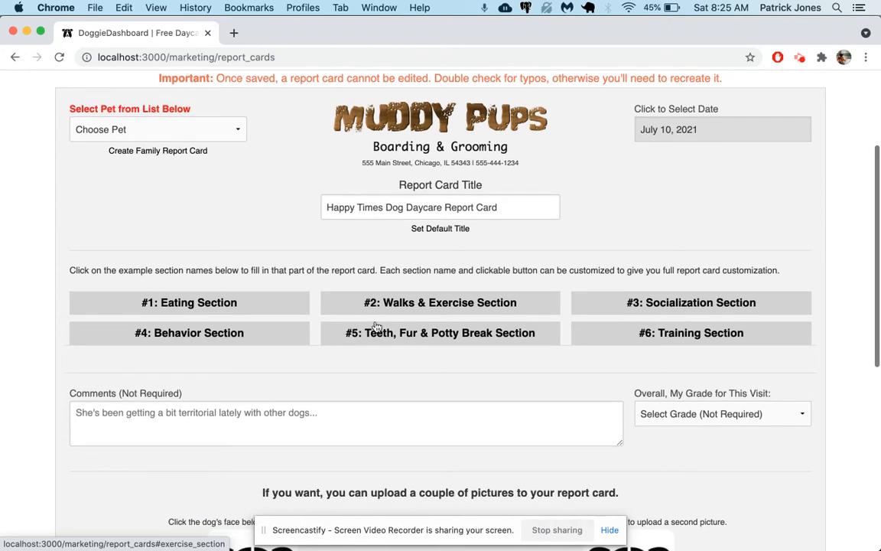
pyautogui.click(267, 312)
pyautogui.scroll(-3, 266, 307)
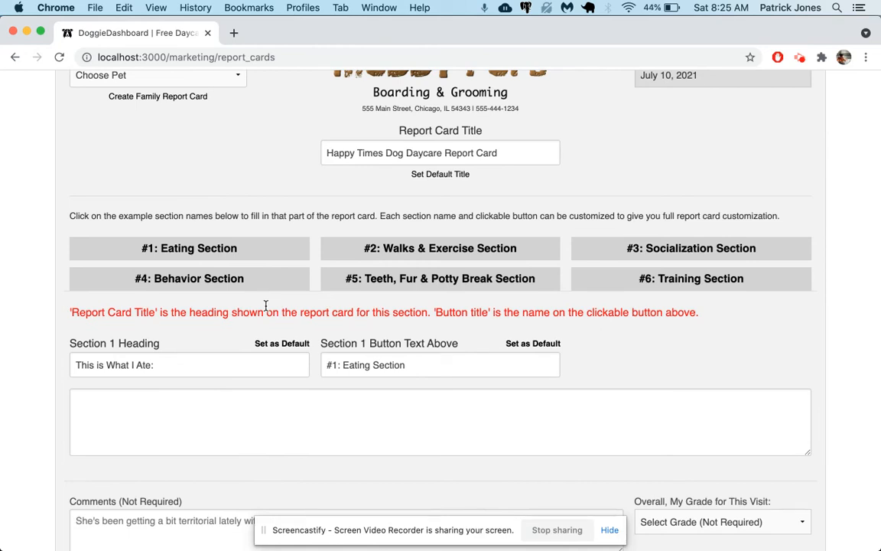
pyautogui.tripleClick(366, 364)
pyautogui.write('K')
pyautogui.write('eash Work')
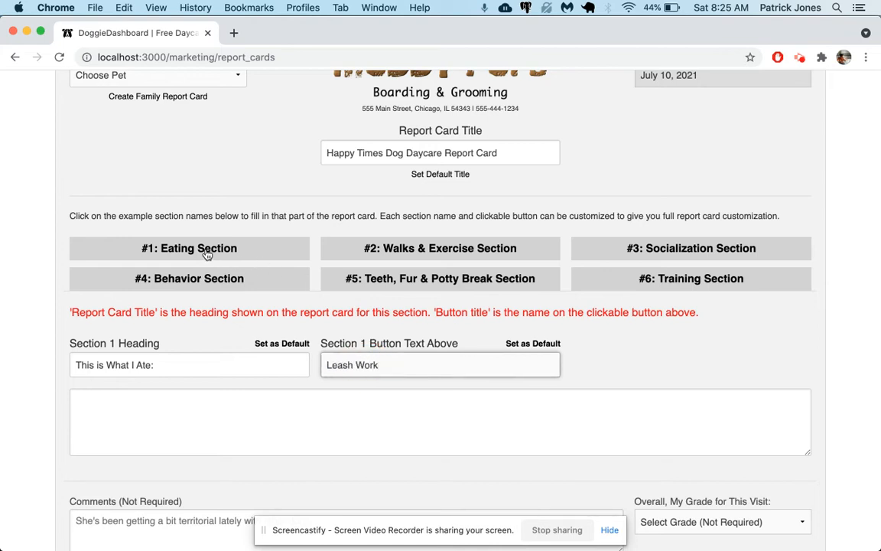
pyautogui.click(534, 344)
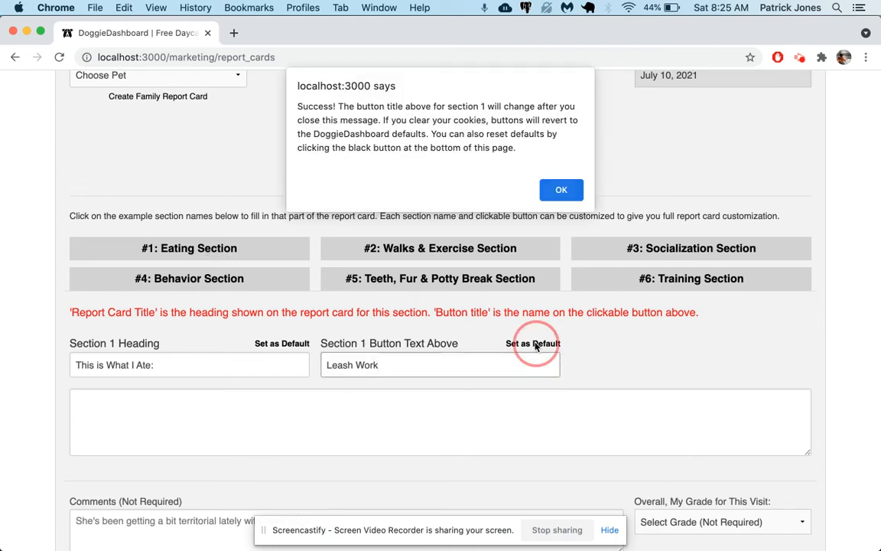
pyautogui.click(562, 190)
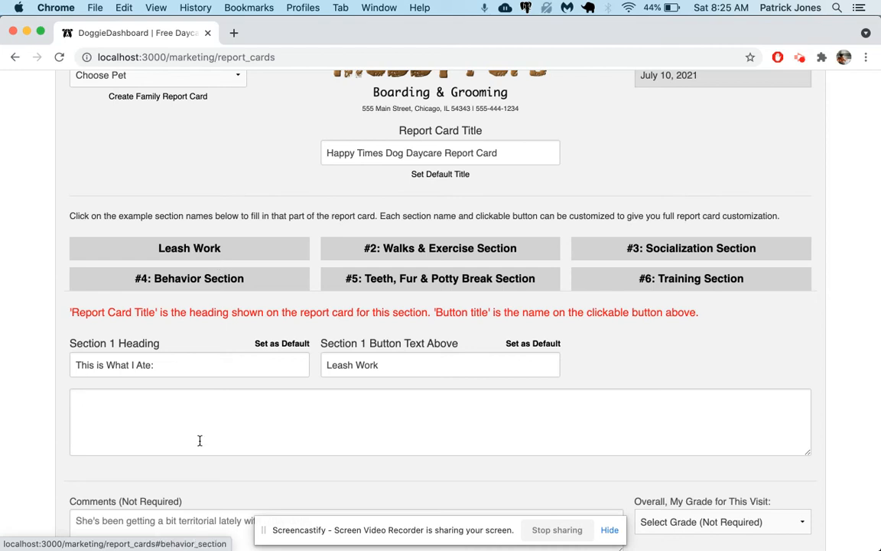
# Step: Set the Section 1 heading to "How I Did on the Leash" and save it as the default
pyautogui.tripleClick(172, 361)
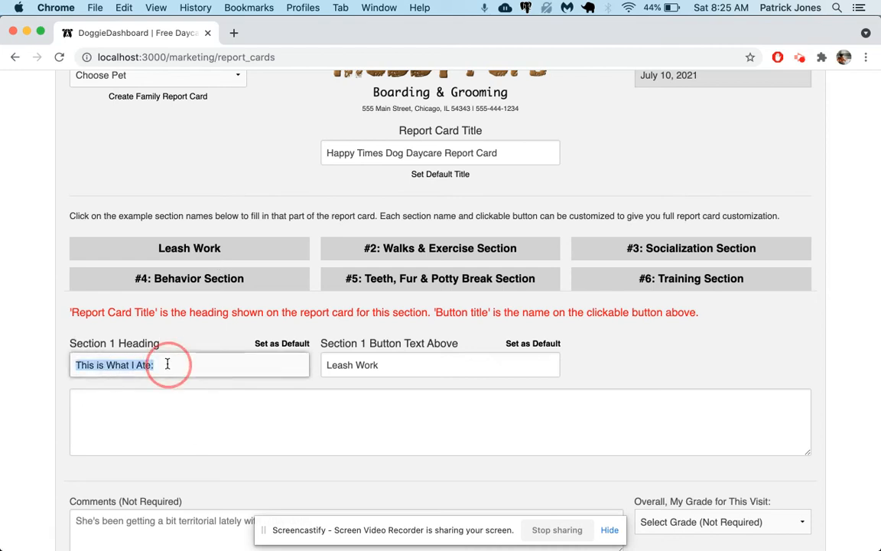
pyautogui.write('How I Did on the Leash')
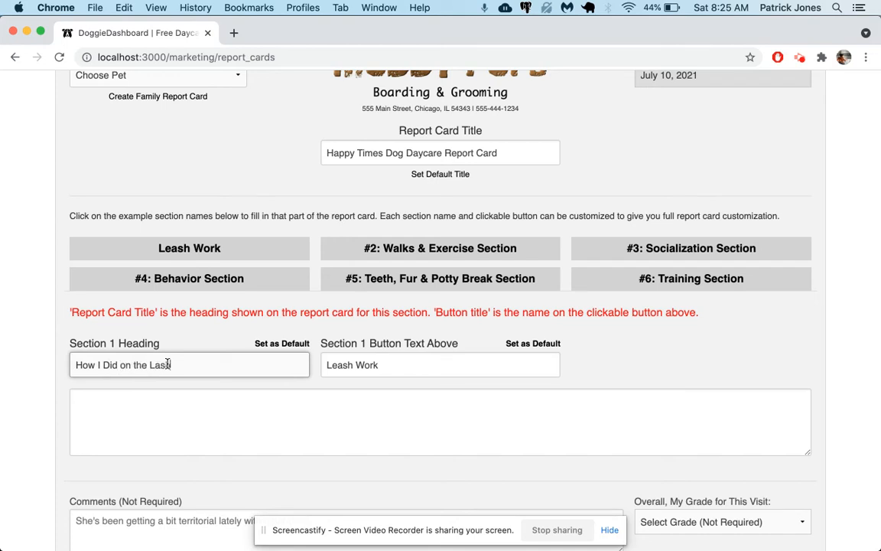
pyautogui.click(258, 344)
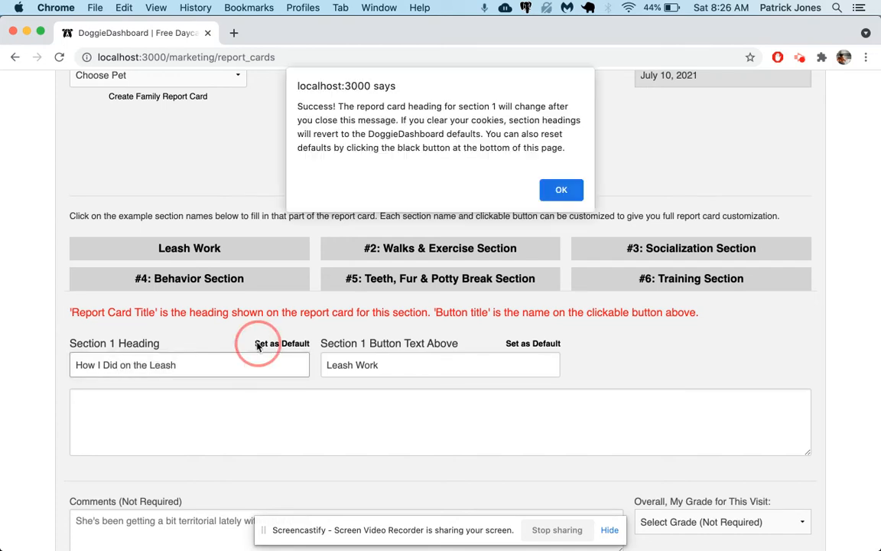
pyautogui.click(560, 189)
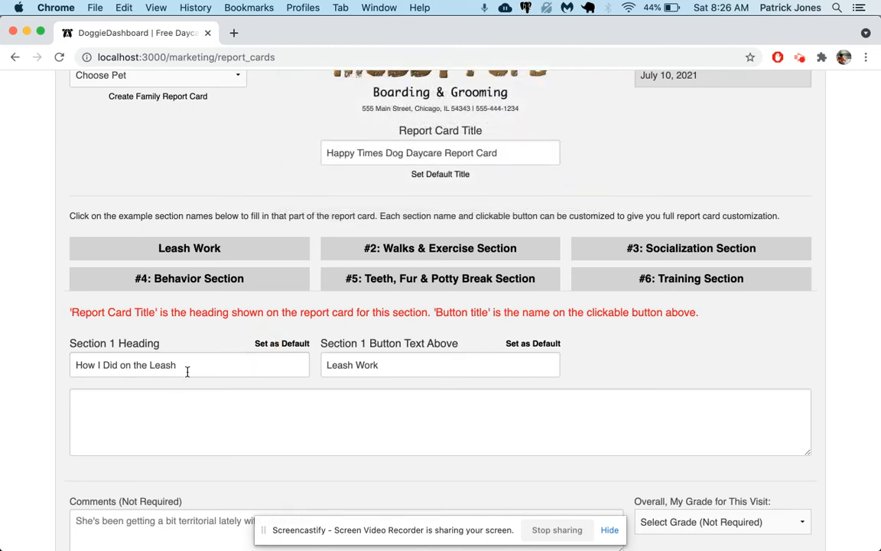
# Step: Reload the page and open the Leash Work section to check its saved heading and button text
pyautogui.press('super+r')
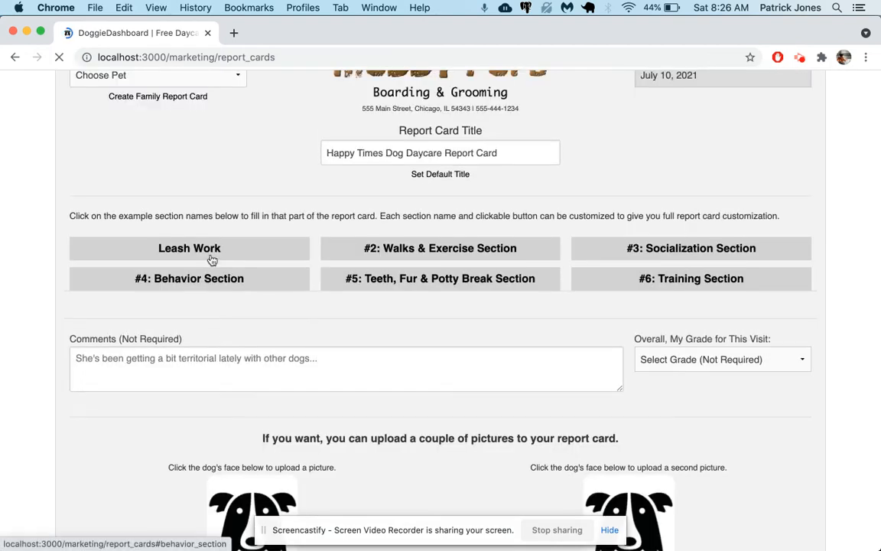
pyautogui.click(212, 249)
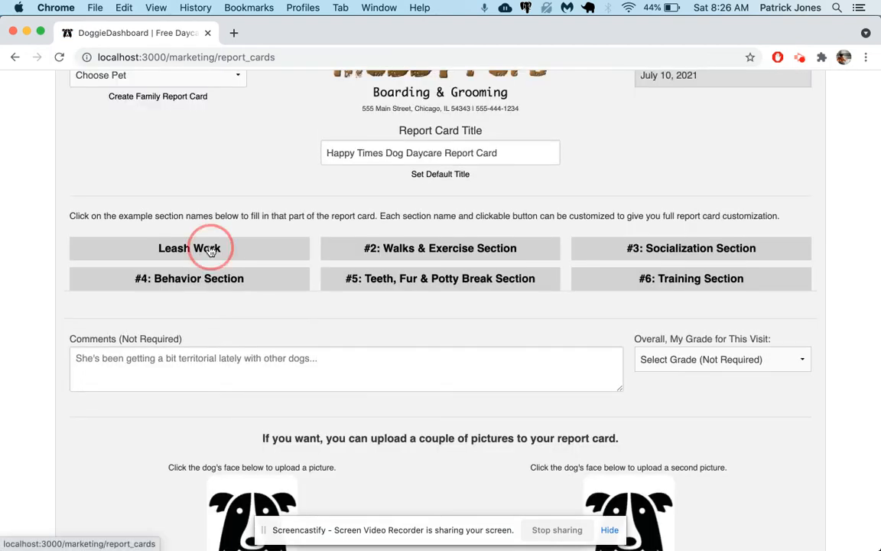
pyautogui.tripleClick(107, 365)
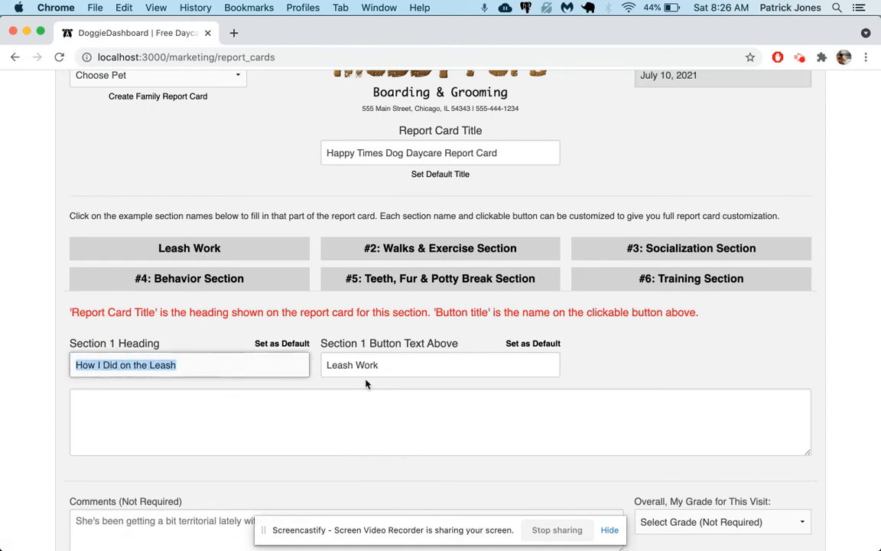
pyautogui.click(705, 364)
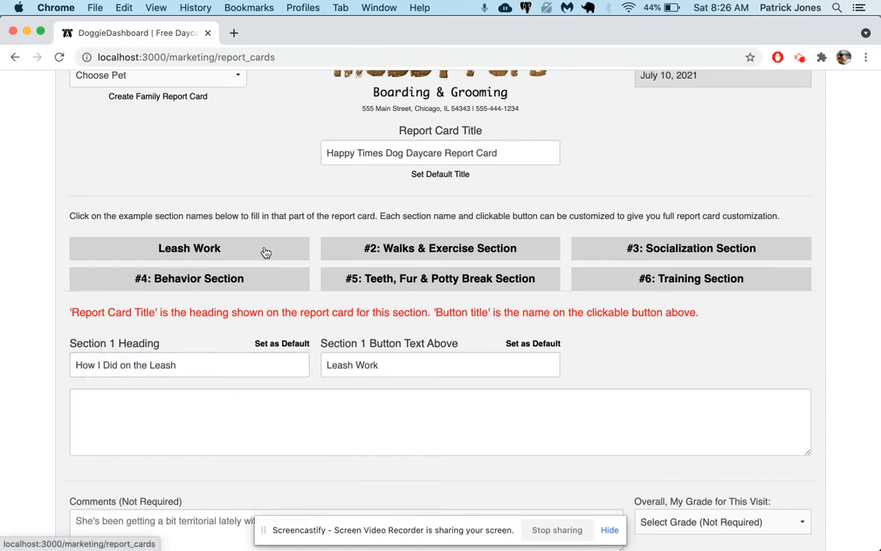
# Step: Open the Walks & Exercise section and enter "Obedience Work" as the Section 2 heading
pyautogui.click(399, 251)
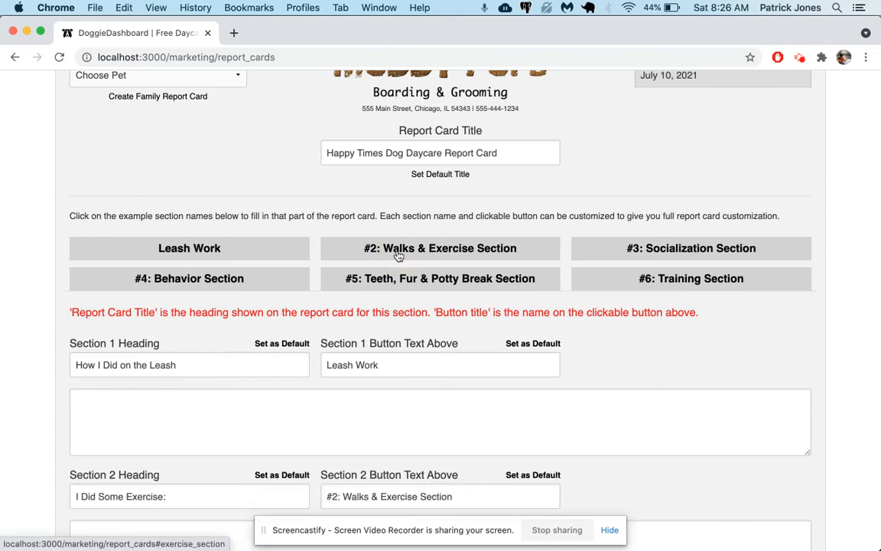
pyautogui.scroll(-3, 307, 312)
pyautogui.click(222, 123)
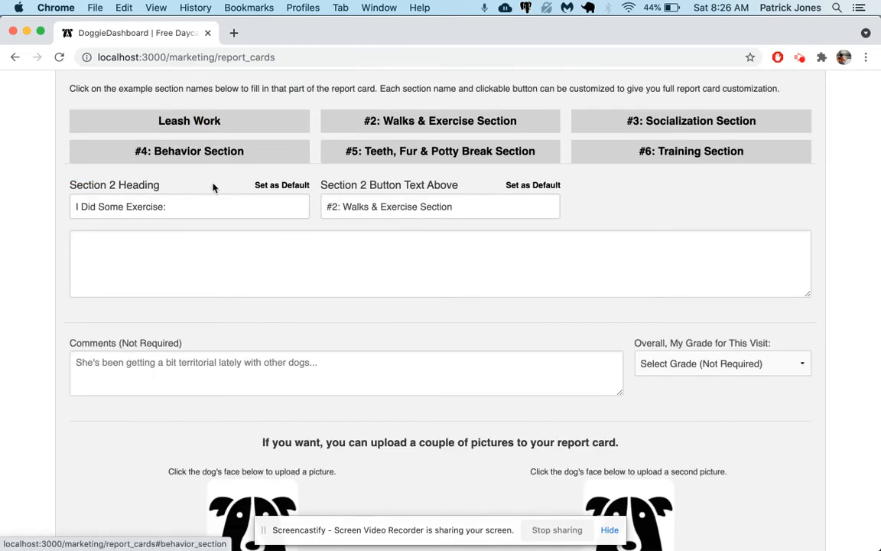
pyautogui.tripleClick(196, 209)
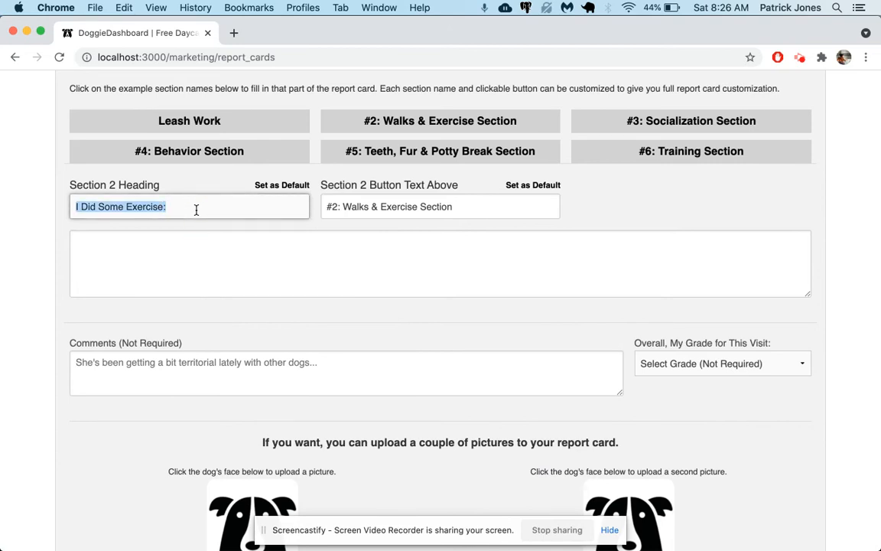
pyautogui.write('O')
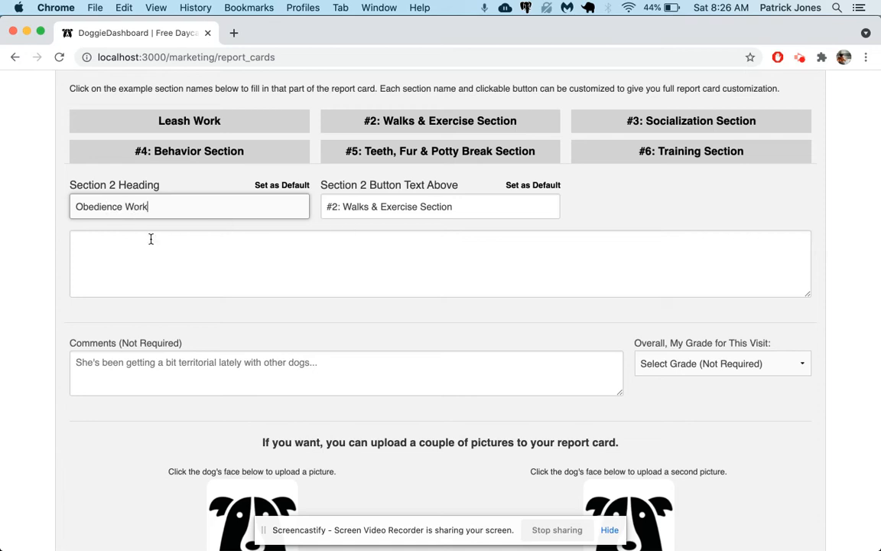
pyautogui.write('bedience Work')
# Step: Copy "Obedience Work" into the Section 2 button text and save it as the default
pyautogui.tripleClick(275, 196)
pyautogui.press('super+c')
pyautogui.click(379, 205)
pyautogui.tripleClick(379, 205)
pyautogui.press('super+v')
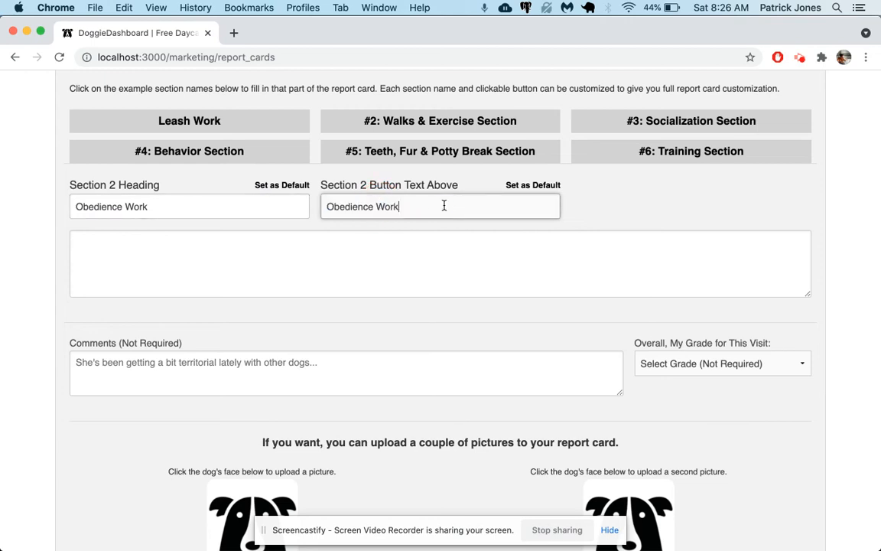
pyautogui.click(516, 187)
pyautogui.click(560, 189)
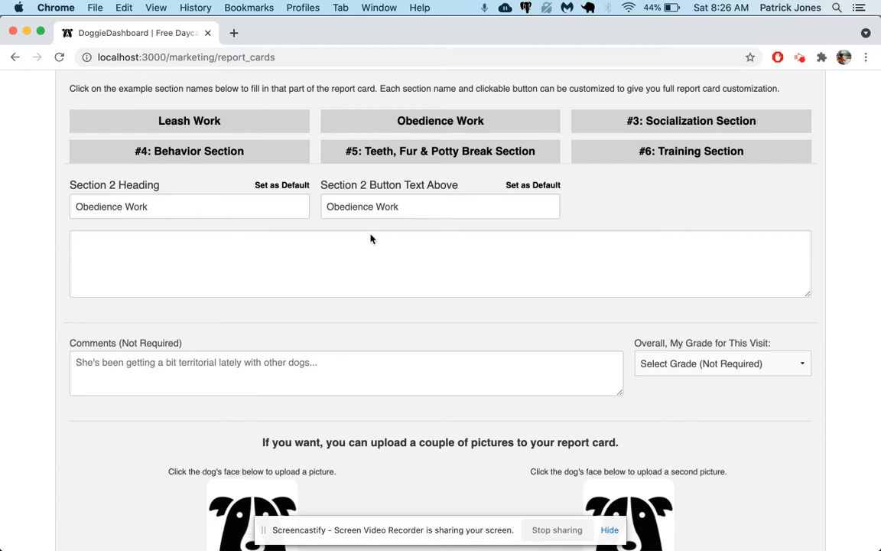
# Step: Reload the form, open the Leash Work section and write "I love the leash!" in its notes box
pyautogui.click(254, 122)
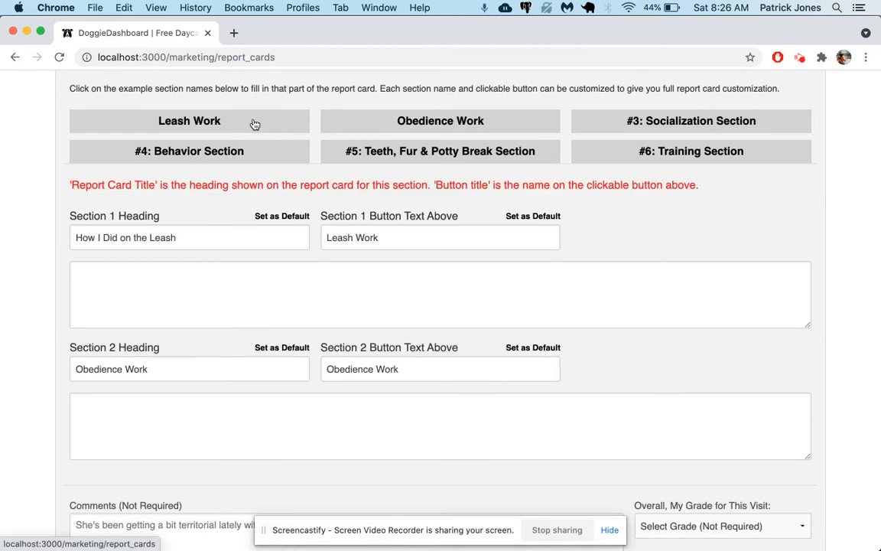
pyautogui.scroll(2, 254, 124)
pyautogui.press('super+r')
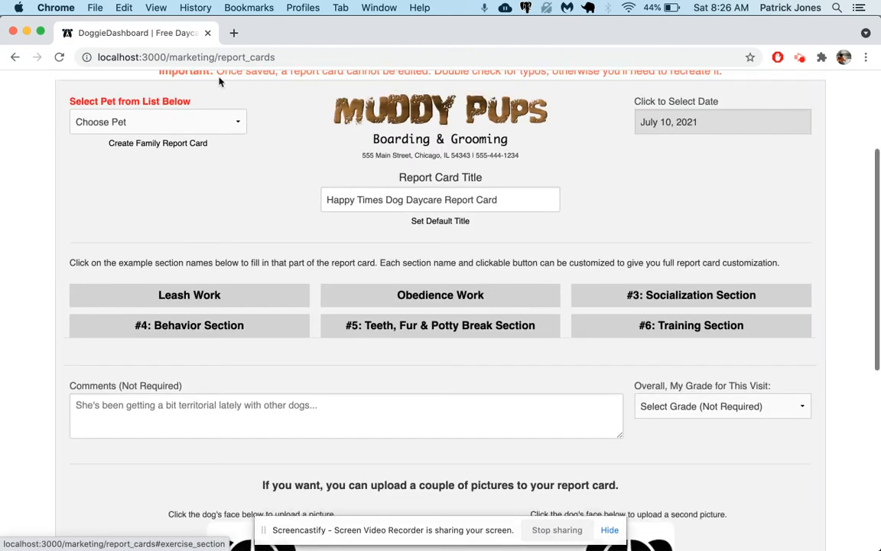
pyautogui.click(197, 124)
pyautogui.press('Escape')
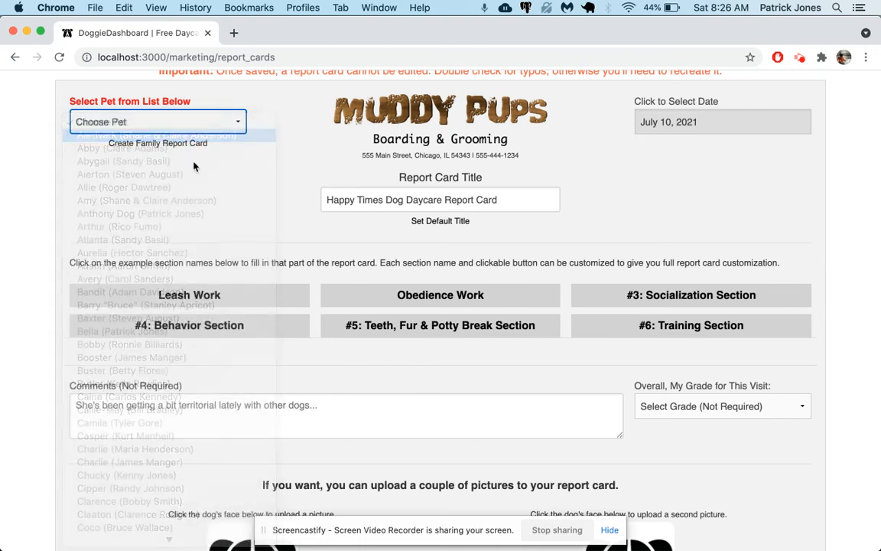
pyautogui.scroll(-2, 229, 215)
pyautogui.click(192, 228)
pyautogui.scroll(-2, 211, 318)
pyautogui.click(187, 319)
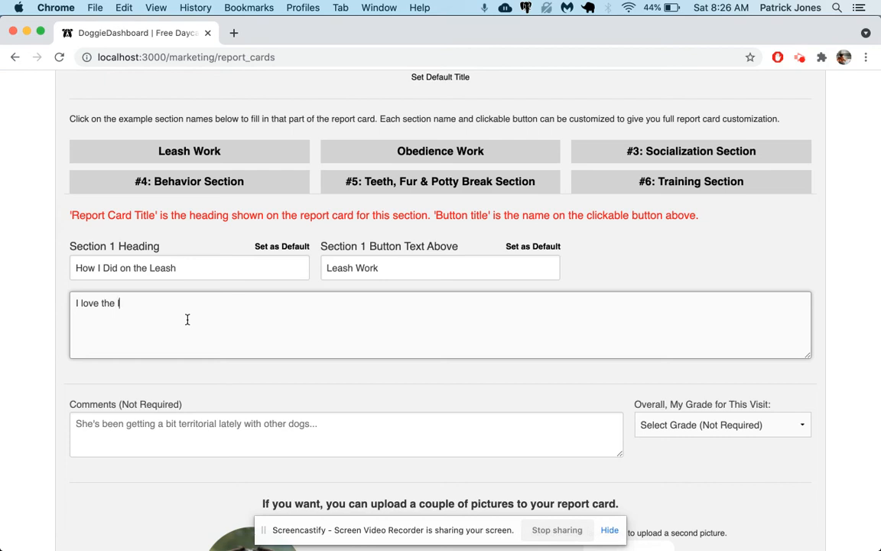
# Step: Open the Obedience Work section, paste "Obedience Work" as the Section 2 heading and save it as the default
pyautogui.click(407, 156)
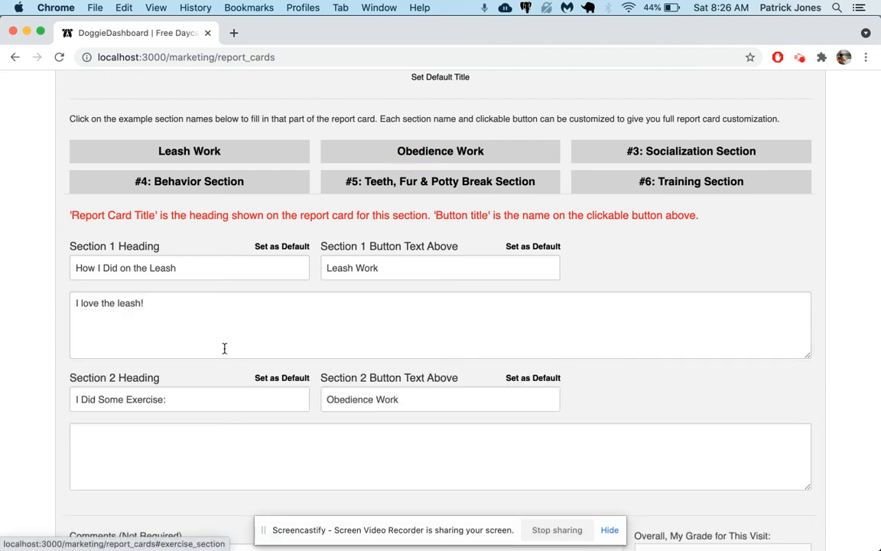
pyautogui.scroll(-3, 195, 398)
pyautogui.scroll(2, 265, 240)
pyautogui.click(211, 377)
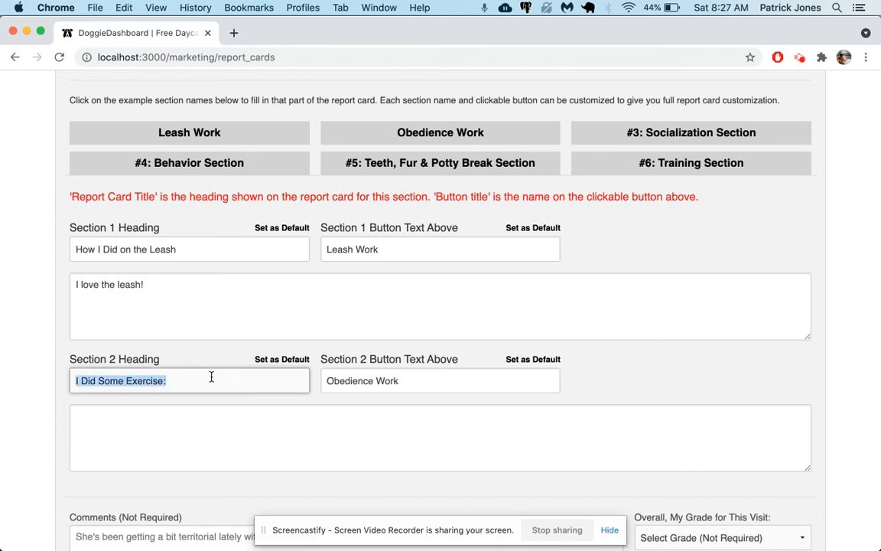
pyautogui.tripleClick(356, 383)
pyautogui.hotkey('ctrl', 'c')
pyautogui.click(237, 387)
pyautogui.hotkey('ctrl', 'a')
pyautogui.hotkey('ctrl', 'v')
pyautogui.click(298, 362)
pyautogui.press('Return')
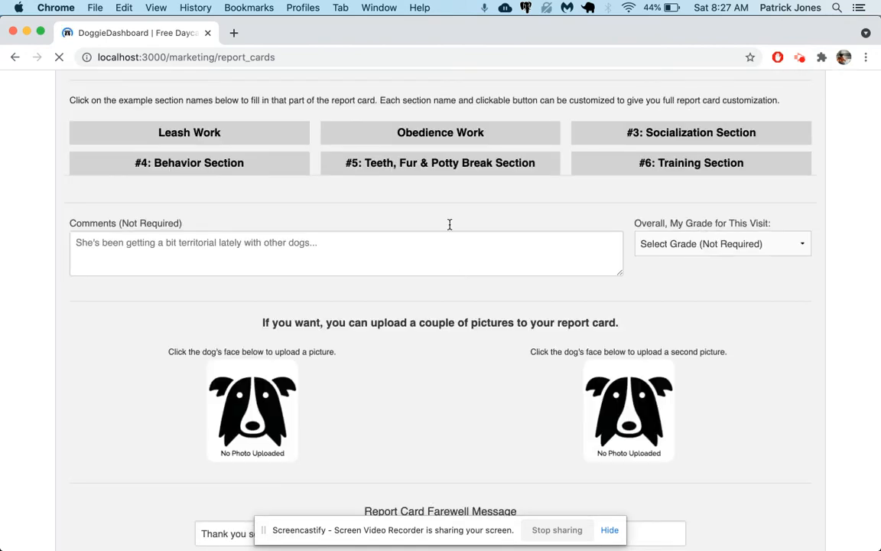
# Step: Reopen the Obedience Work section and check its heading
pyautogui.click(435, 138)
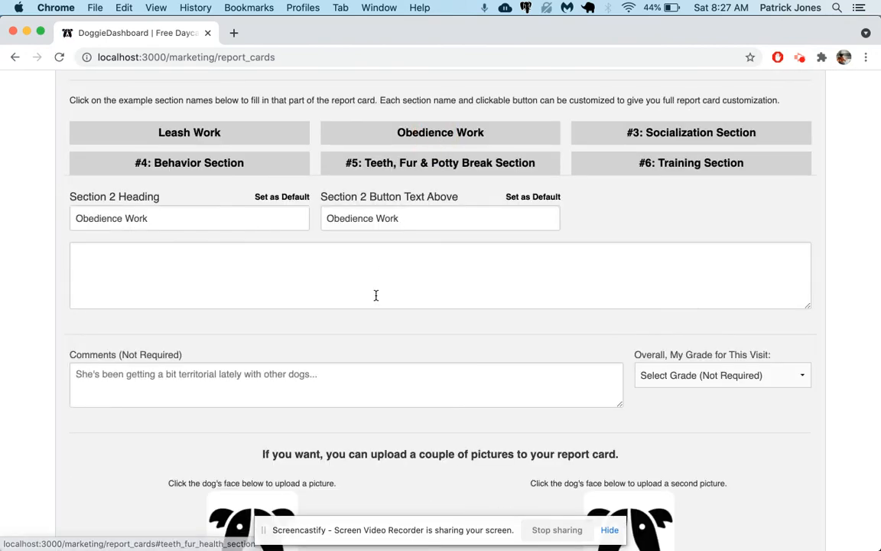
pyautogui.tripleClick(145, 218)
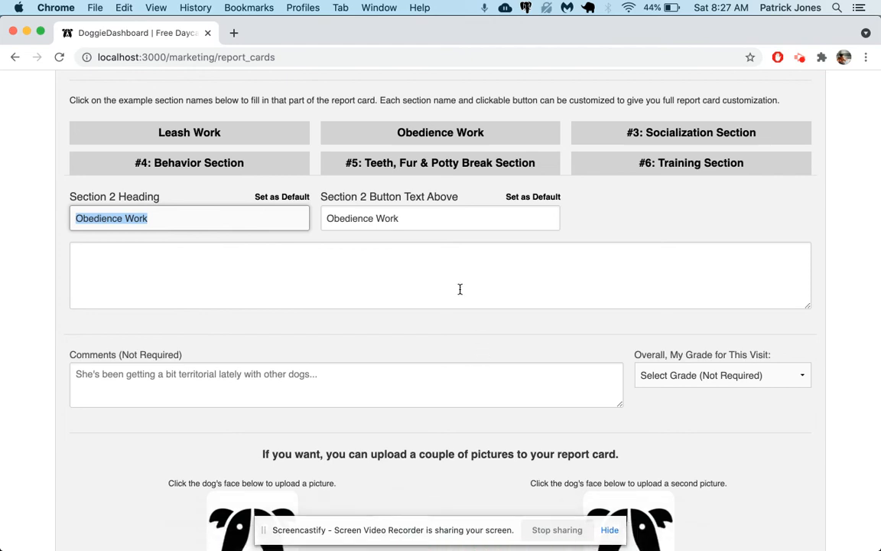
# Step: Write "I am very obedient!" in the Obedience Work section's notes box
pyautogui.click(213, 255)
pyautogui.write('I am very obedient!')
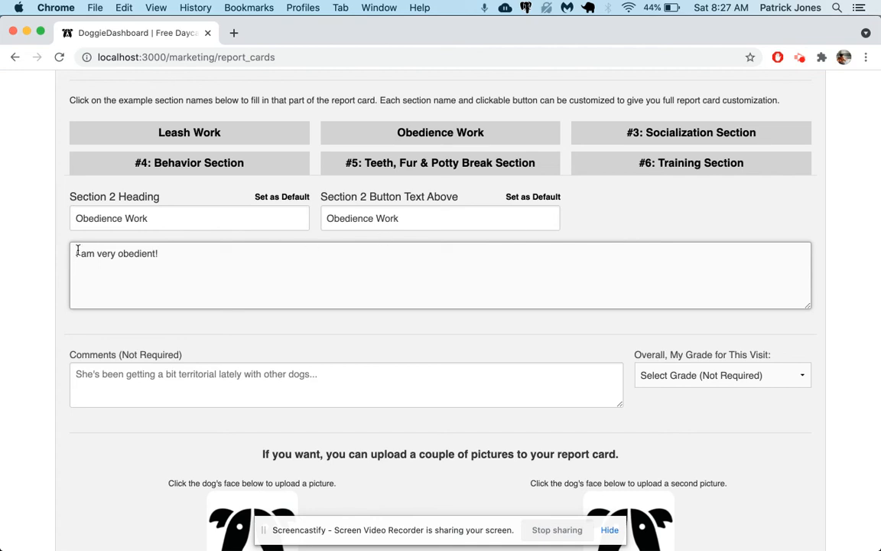
# Step: Reopen the Leash Work section and fill its notes box with "I love the leash!"
pyautogui.click(209, 132)
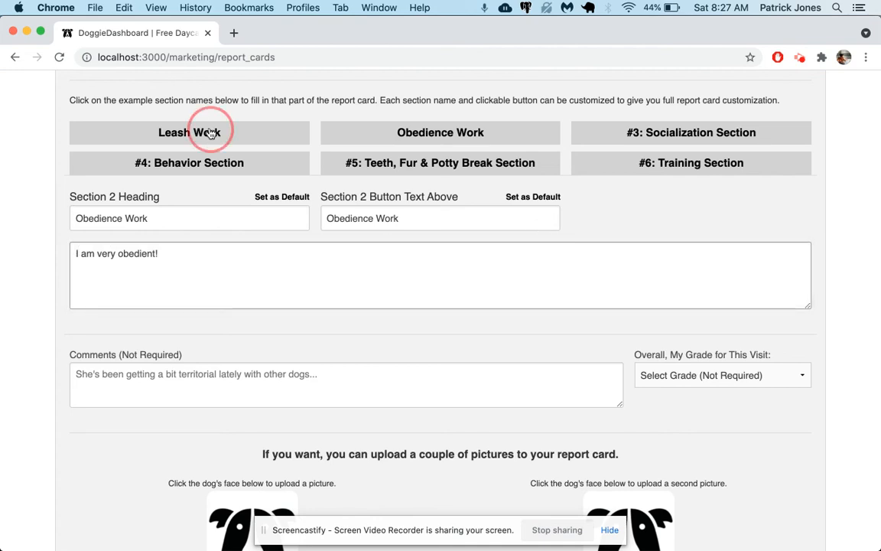
pyautogui.scroll(-2, 218, 260)
pyautogui.click(200, 237)
pyautogui.write('I love the leash!')
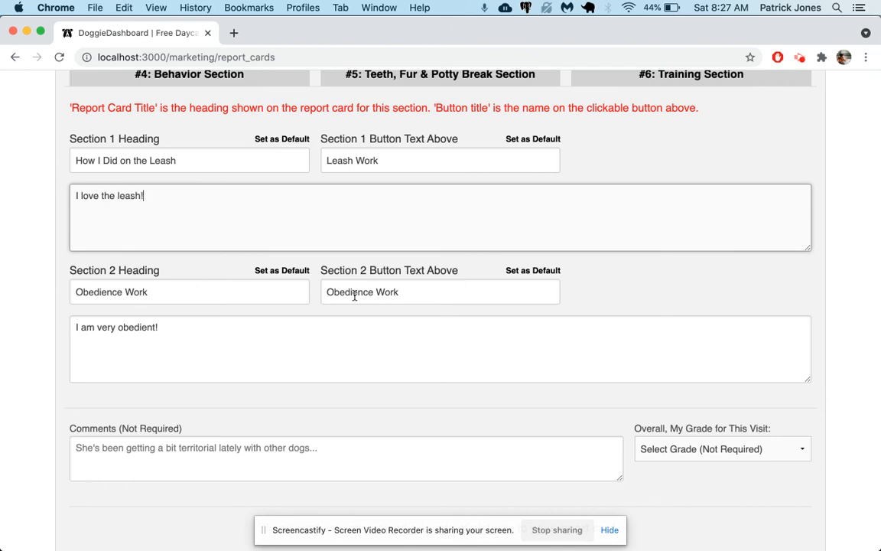
pyautogui.scroll(5, 354, 296)
pyautogui.click(235, 232)
pyautogui.click(118, 248)
pyautogui.scroll(-10, 413, 360)
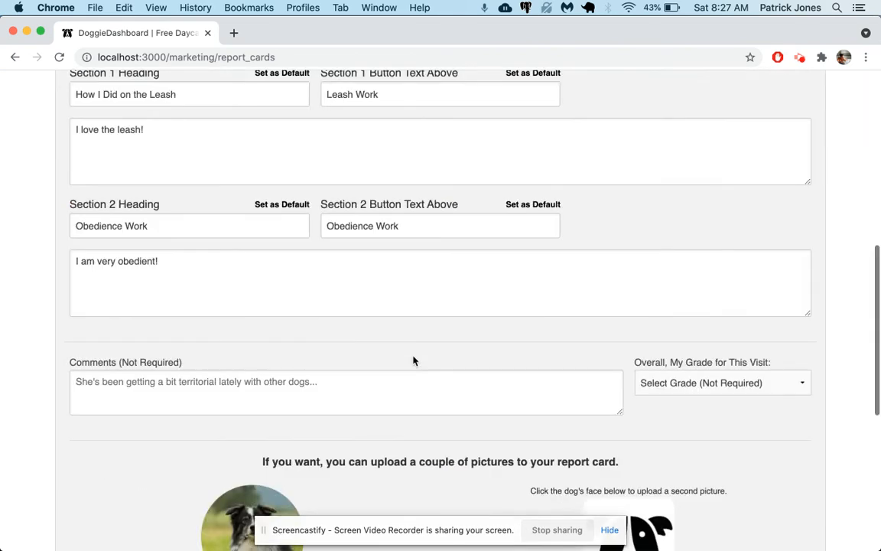
# Step: Create the report card and dismiss the upload notice
pyautogui.click(422, 437)
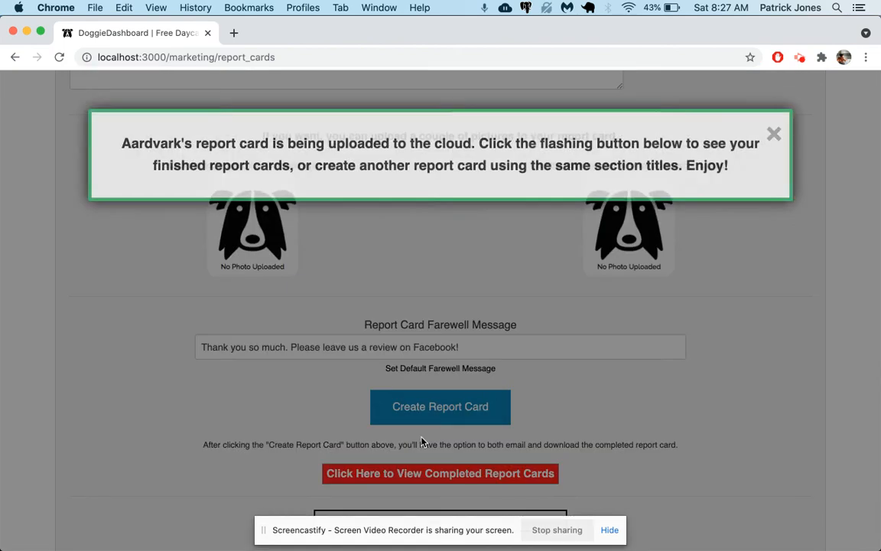
pyautogui.click(775, 165)
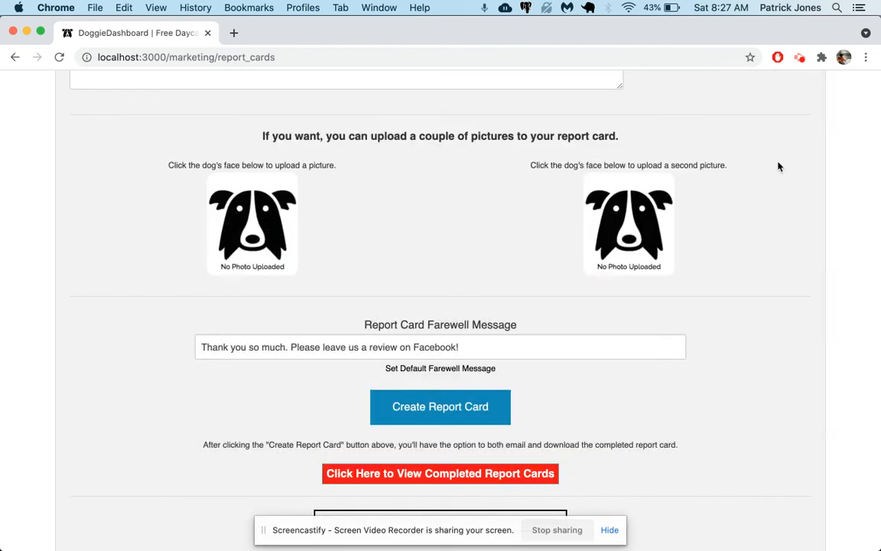
# Step: Reset the report card customizations to their defaults
pyautogui.scroll(7, 299, 203)
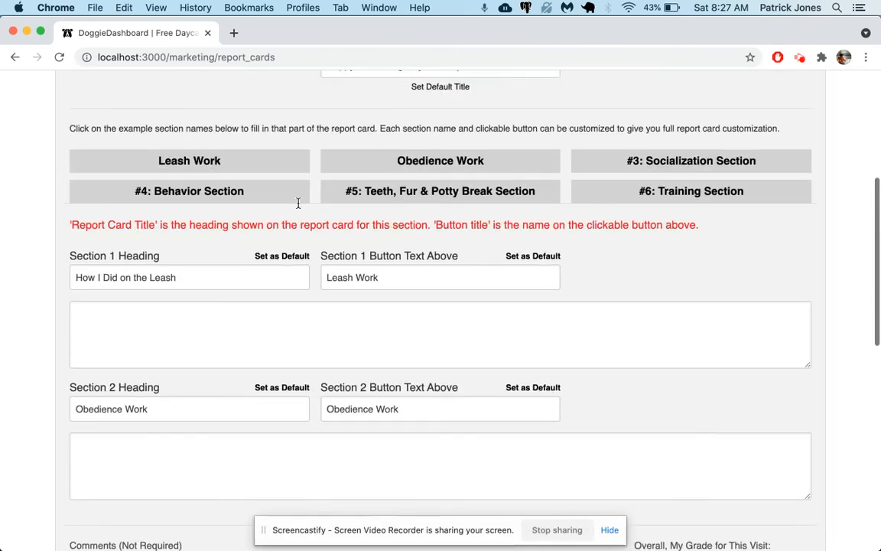
pyautogui.scroll(3, 266, 238)
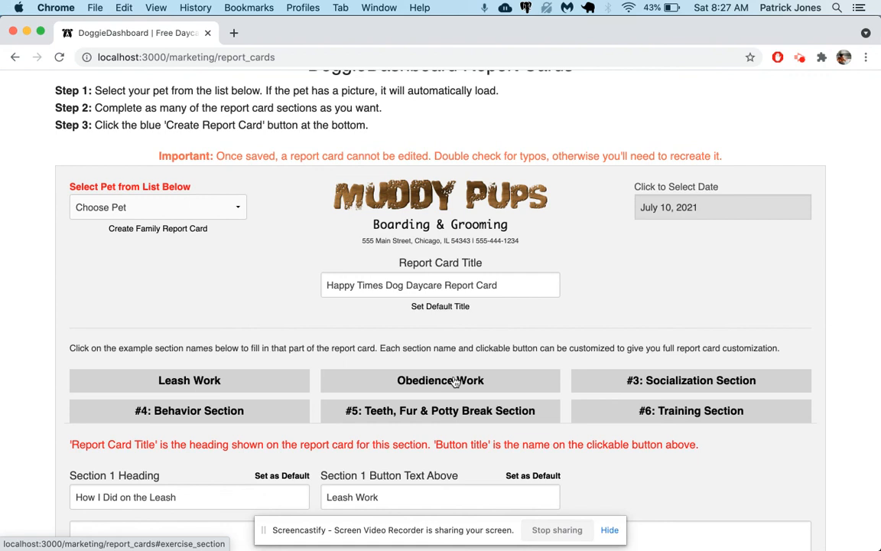
pyautogui.scroll(-10, 453, 380)
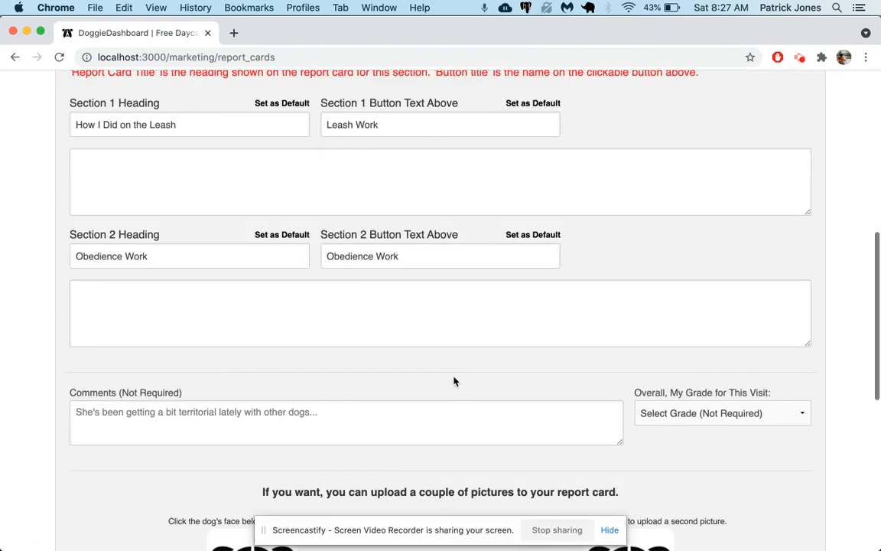
pyautogui.scroll(-3, 454, 380)
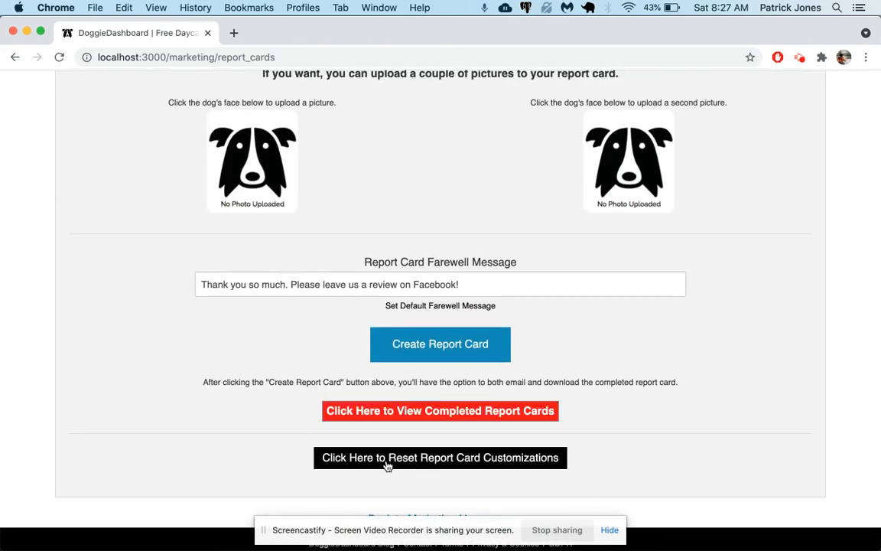
pyautogui.click(487, 466)
# Step: Review the restored default section buttons, headings and farewell message on the form
pyautogui.scroll(10, 396, 273)
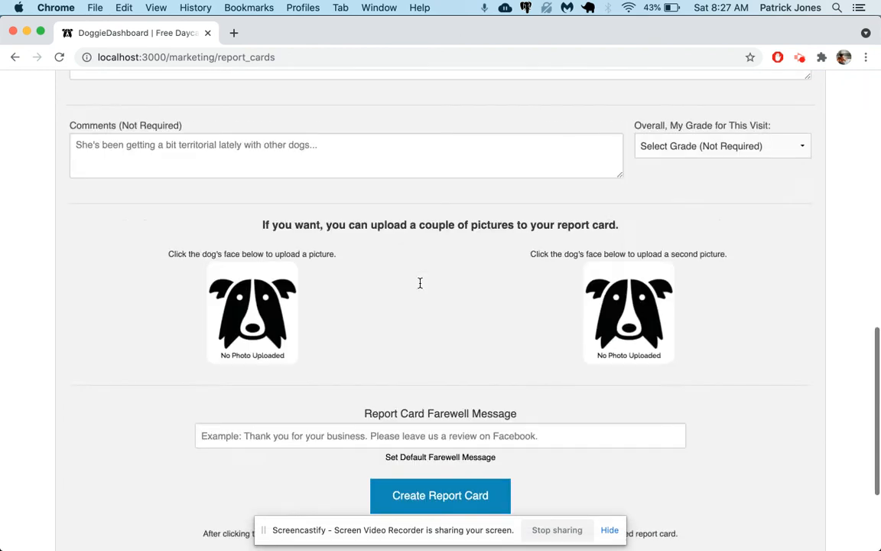
pyautogui.scroll(4, 389, 108)
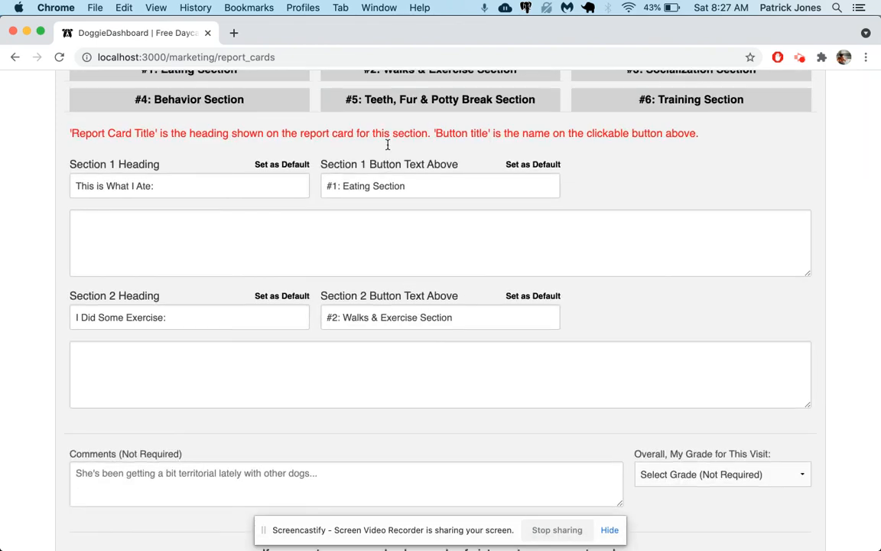
pyautogui.click(191, 159)
pyautogui.click(383, 160)
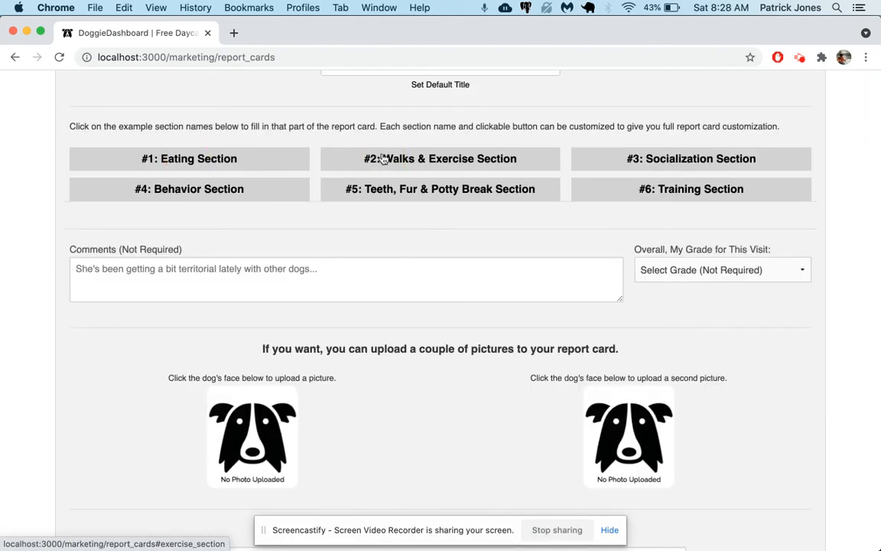
pyautogui.scroll(5, 382, 160)
pyautogui.scroll(-5, 514, 358)
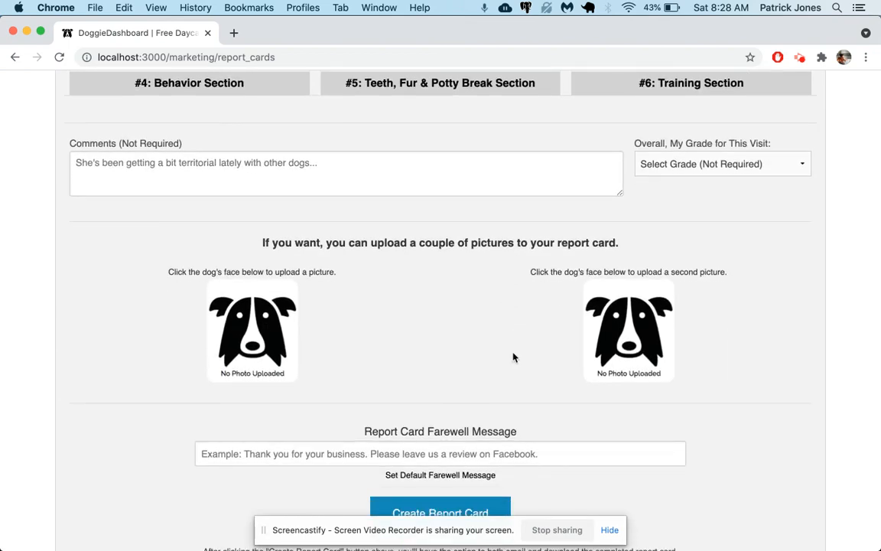
pyautogui.scroll(-3, 514, 358)
# Step: Open the completed report cards list and view the newly created report card
pyautogui.click(471, 415)
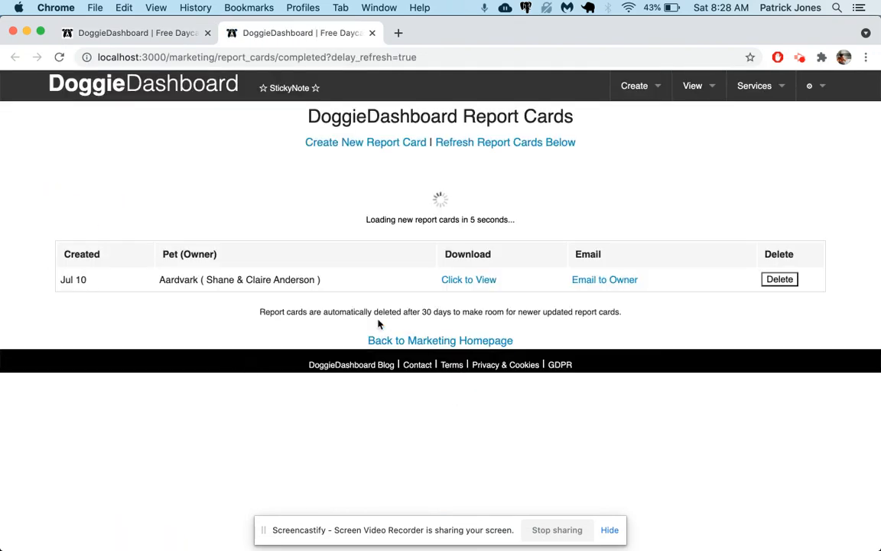
pyautogui.click(465, 283)
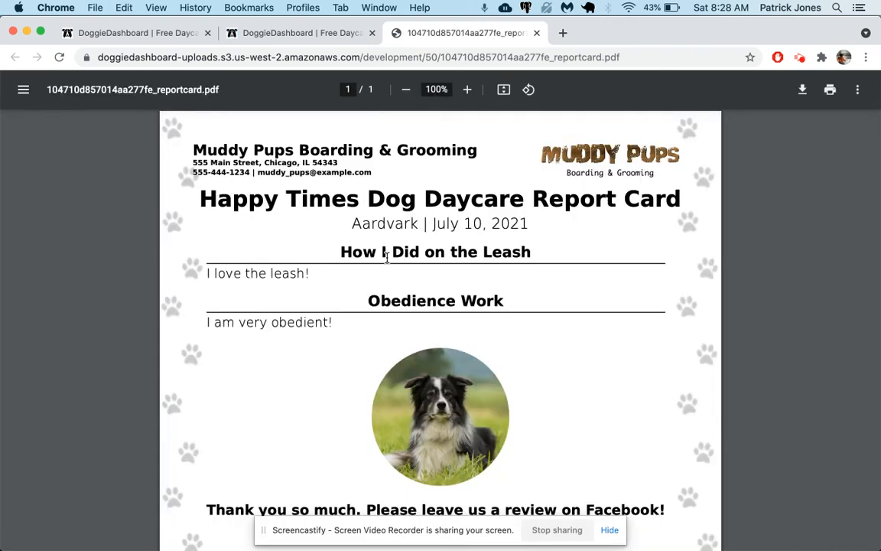
# Step: Examine the report card PDF's section headings, notes and farewell message
pyautogui.tripleClick(387, 257)
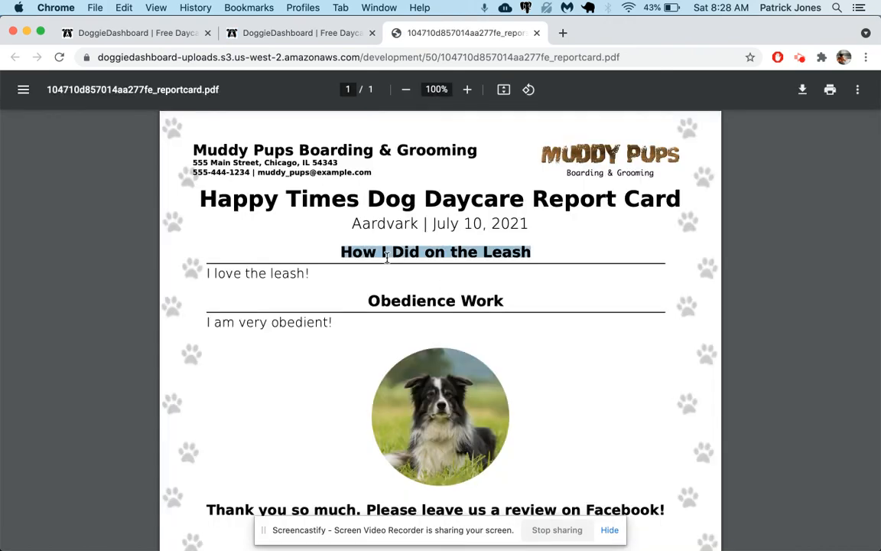
pyautogui.tripleClick(260, 274)
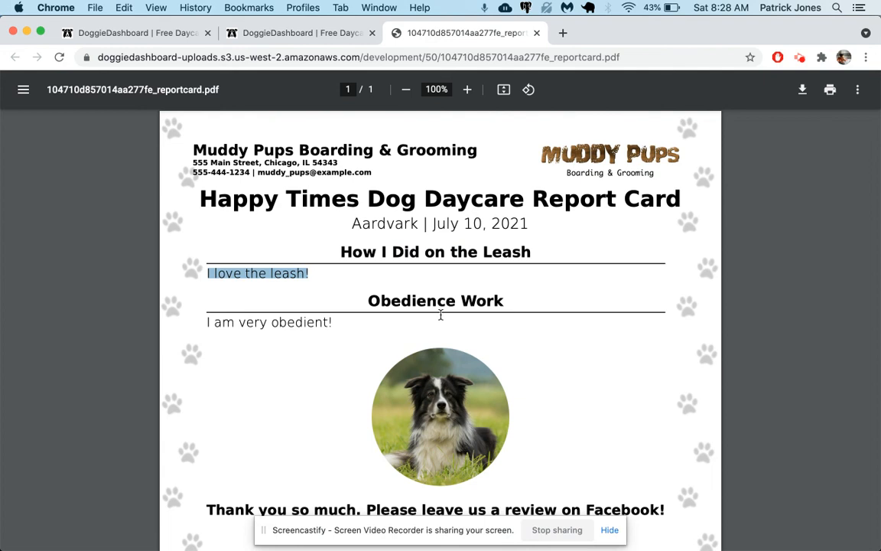
pyautogui.tripleClick(403, 301)
pyautogui.tripleClick(272, 321)
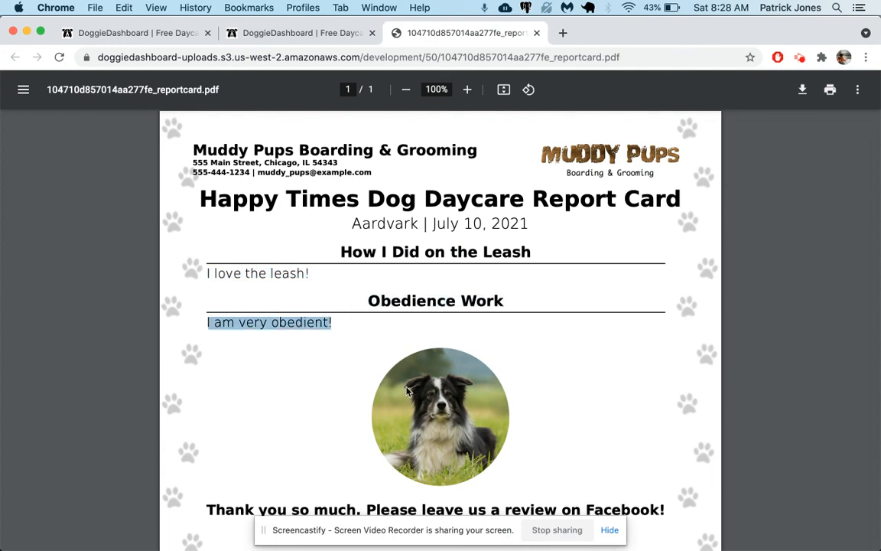
pyautogui.scroll(-3, 531, 416)
pyautogui.scroll(-5, 532, 417)
pyautogui.scroll(3, 532, 417)
pyautogui.scroll(3, 531, 416)
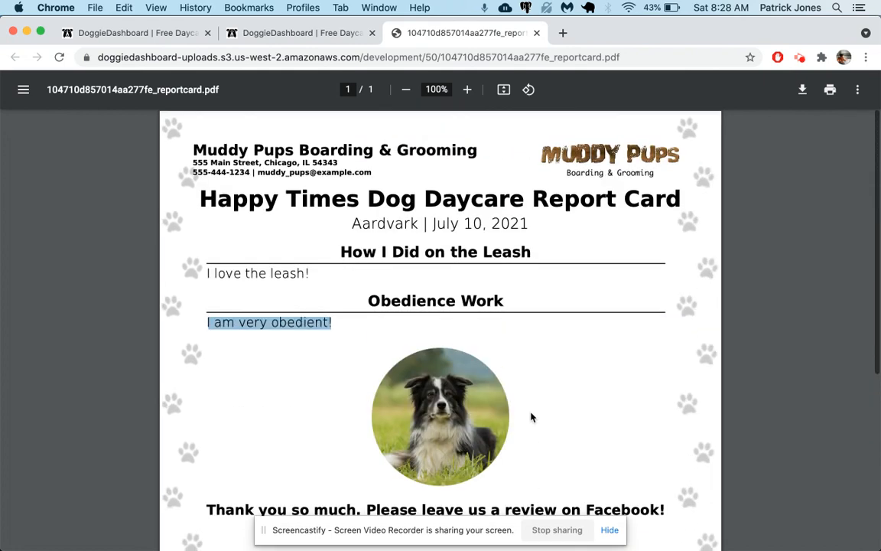
# Step: Close the report card PDF tab and the completed report cards tab
pyautogui.click(536, 33)
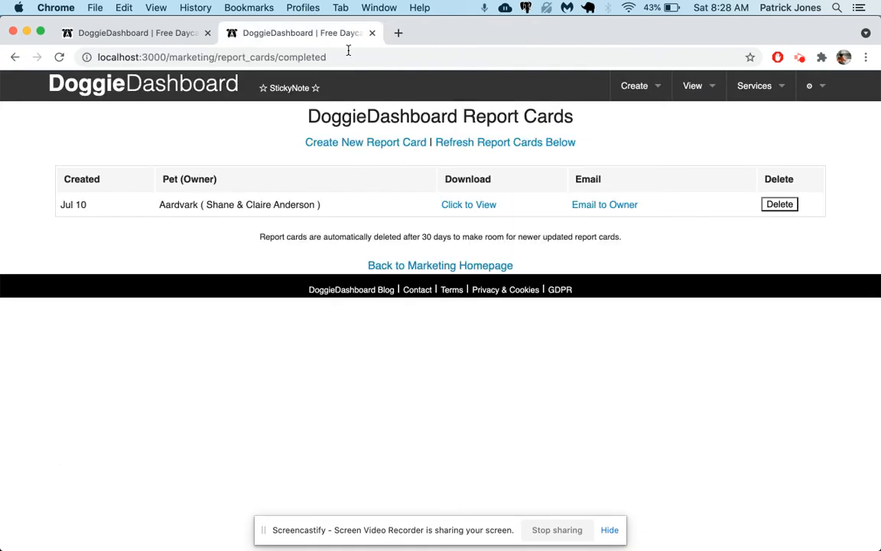
pyautogui.click(372, 33)
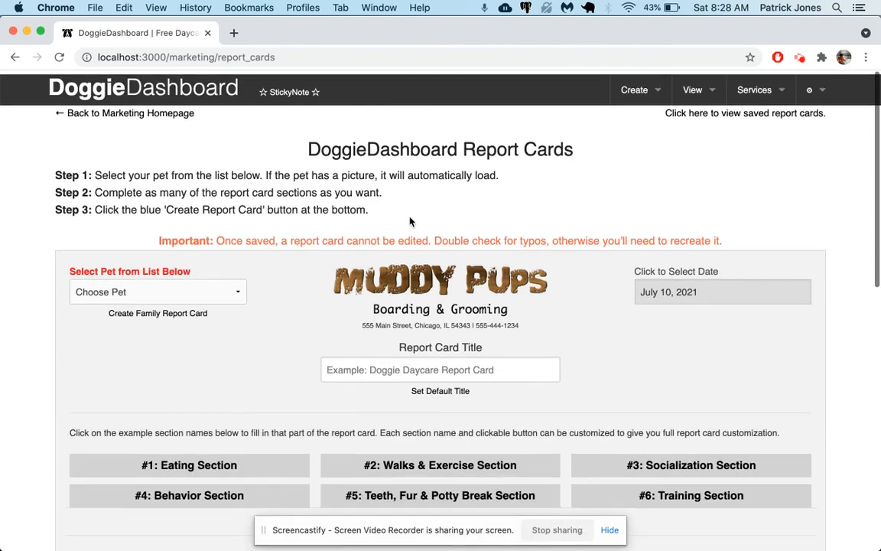